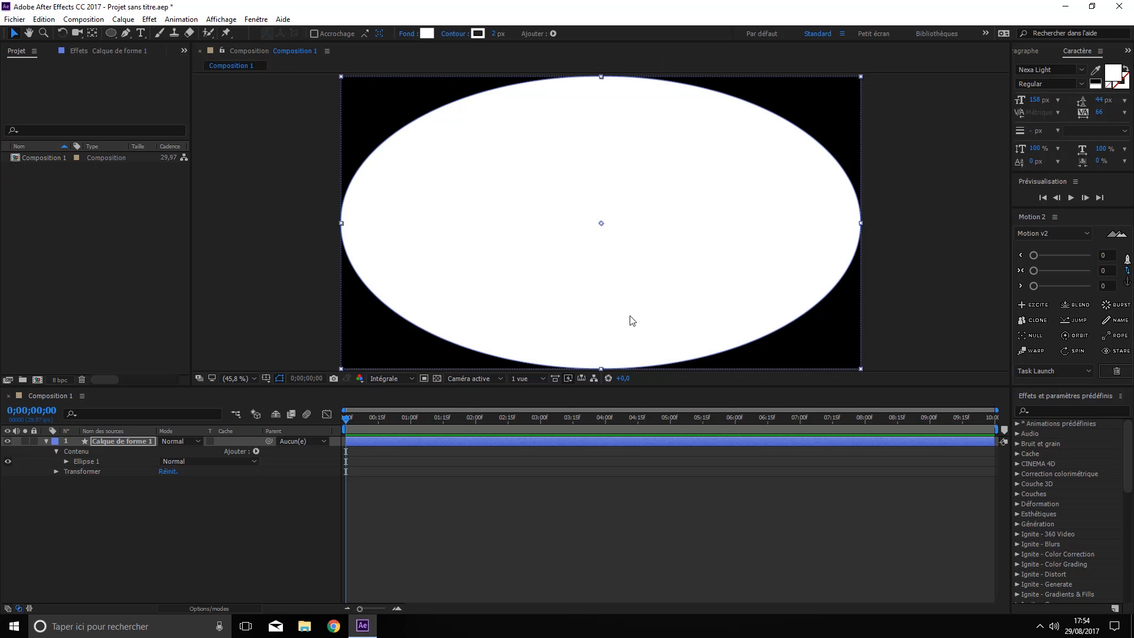
Remove the ellipse's stroke and set its width to 150 px independently of its height
alt+click(479, 36)
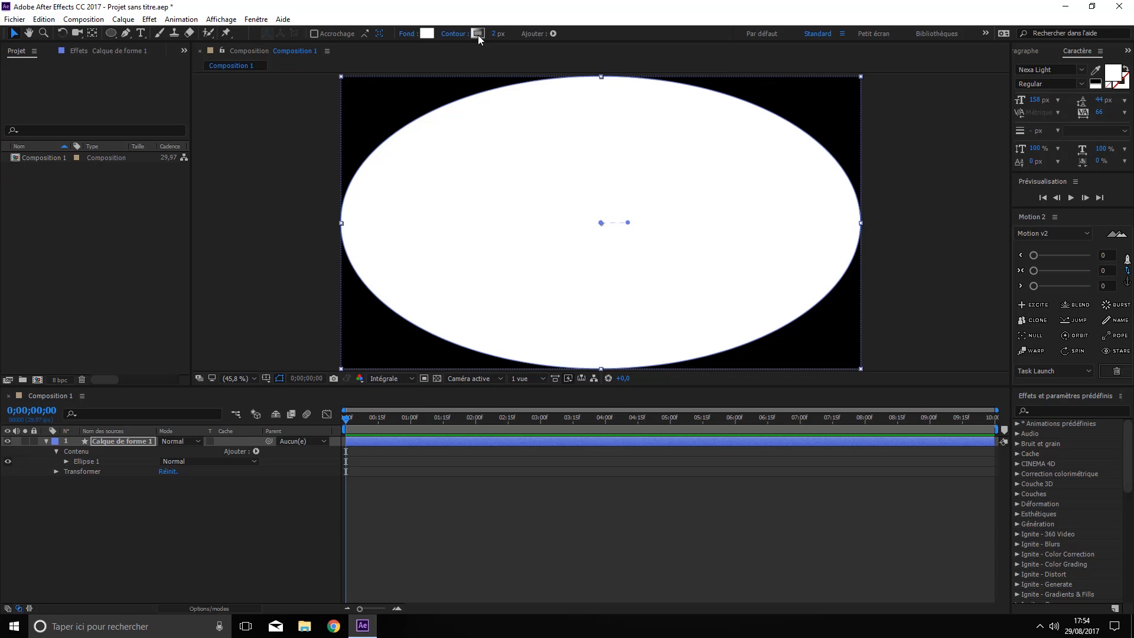
alt+click(477, 34)
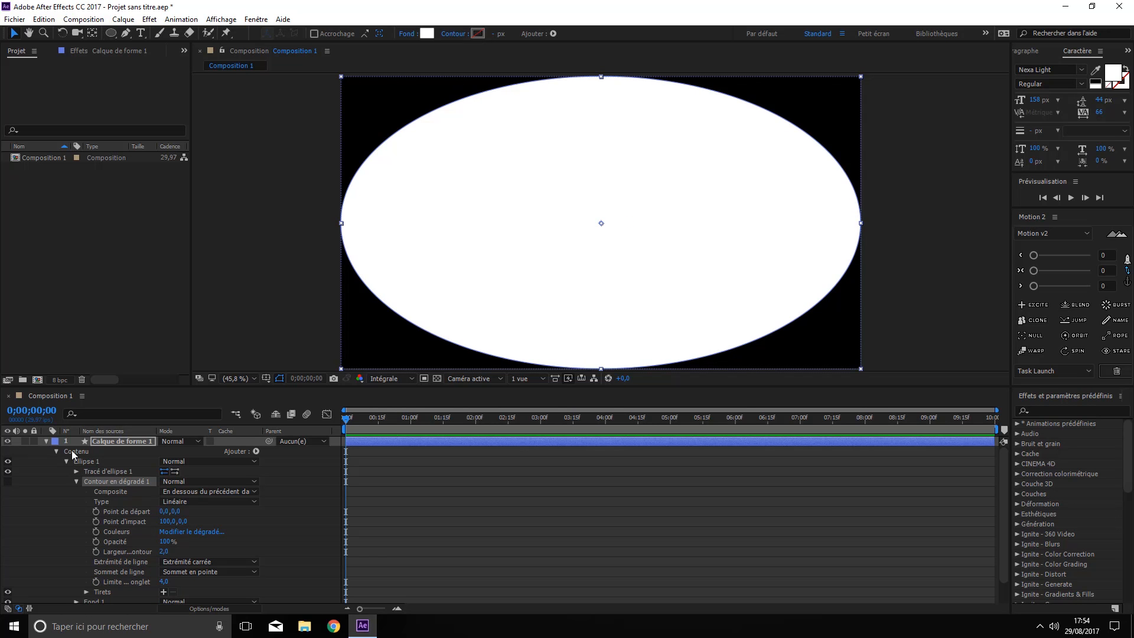
click(75, 472)
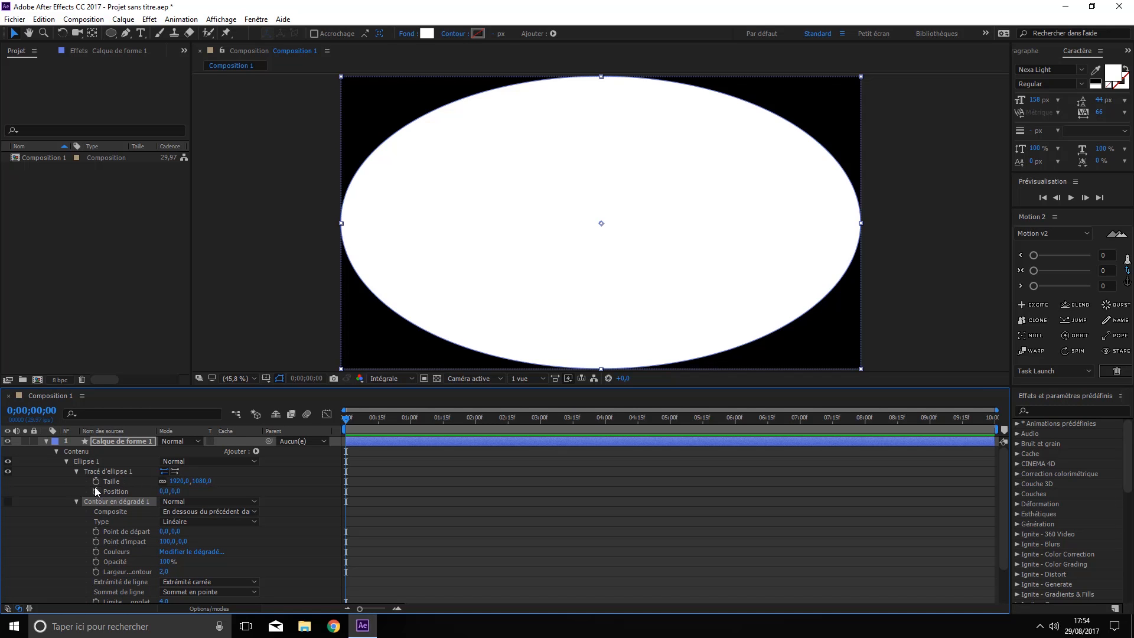
click(163, 482)
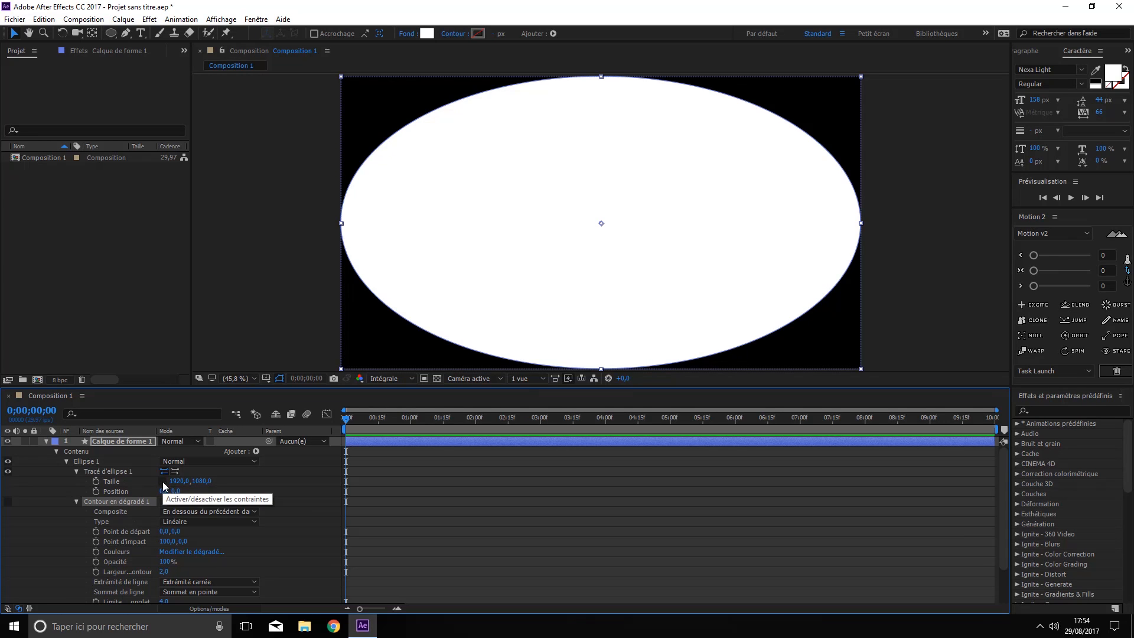
click(178, 481)
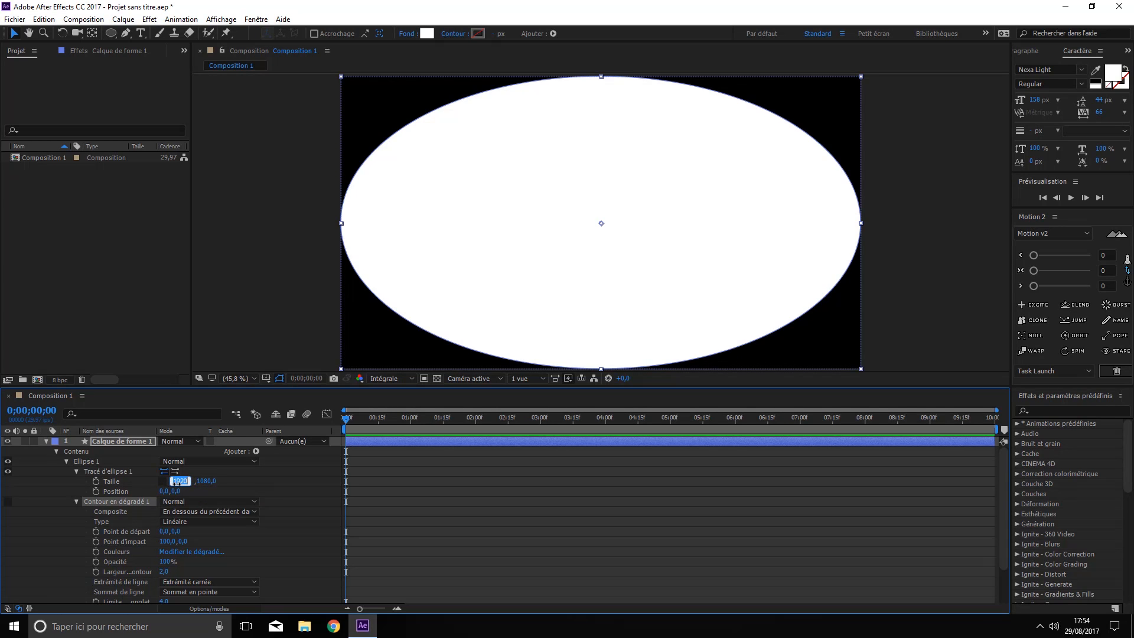
text(150)
key(Return)
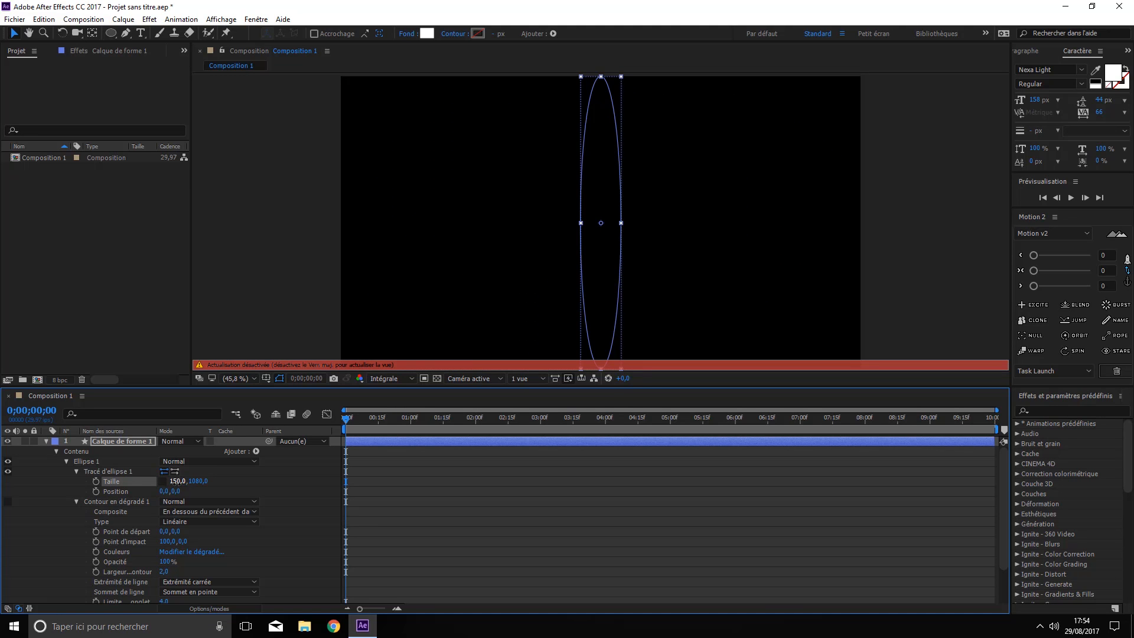
Set the ellipse path's height to 150 px and collapse the shape's content properties
click(200, 481)
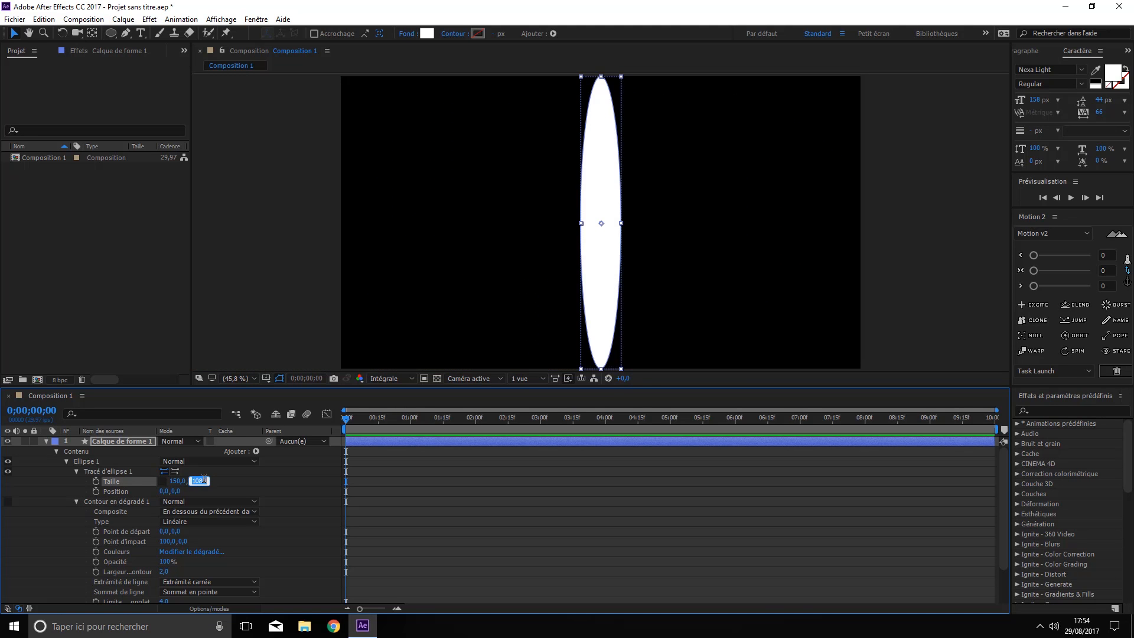
text(&(à)
key(BackSpace)
key(BackSpace)
key(BackSpace)
text(150)
key(Return)
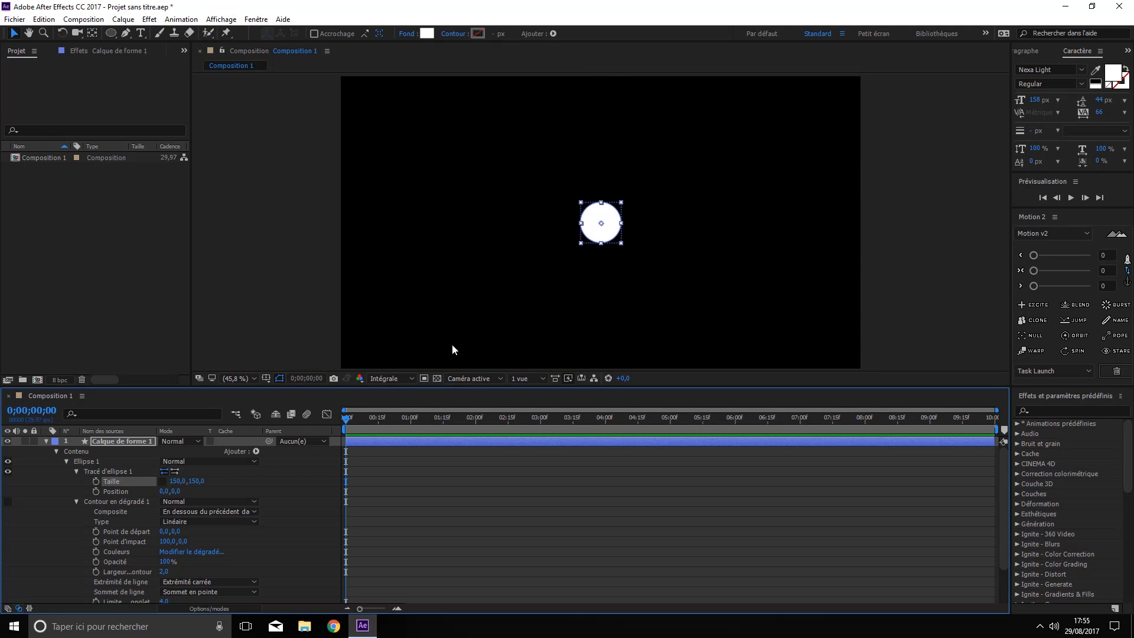
click(75, 470)
click(75, 481)
click(56, 451)
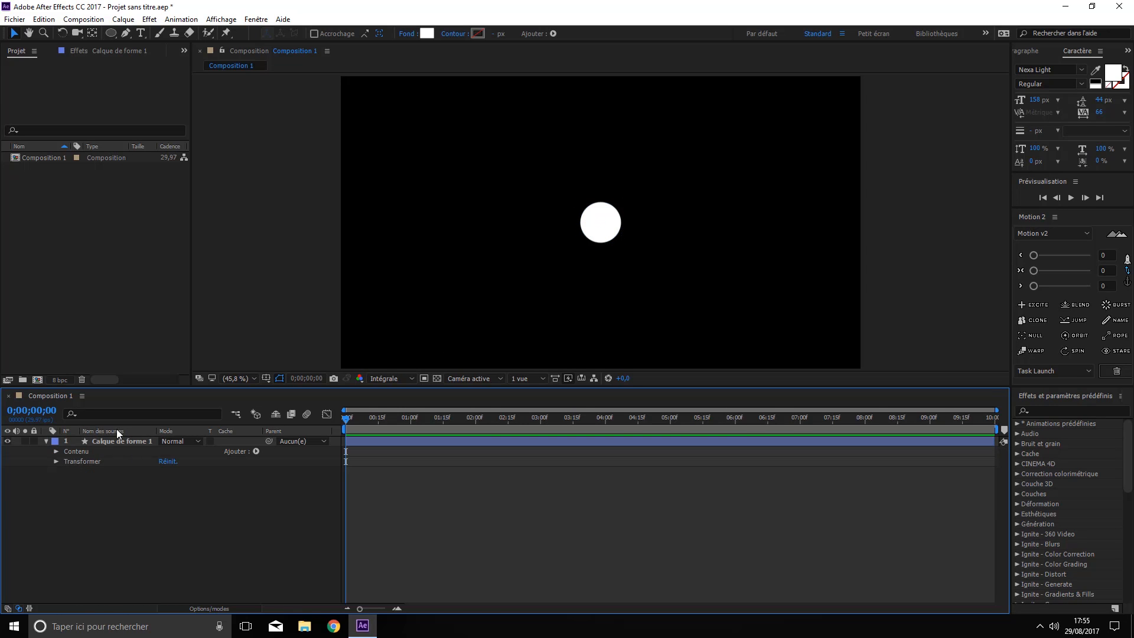
Add a Position keyframe to the shape layer at 0 seconds
click(116, 440)
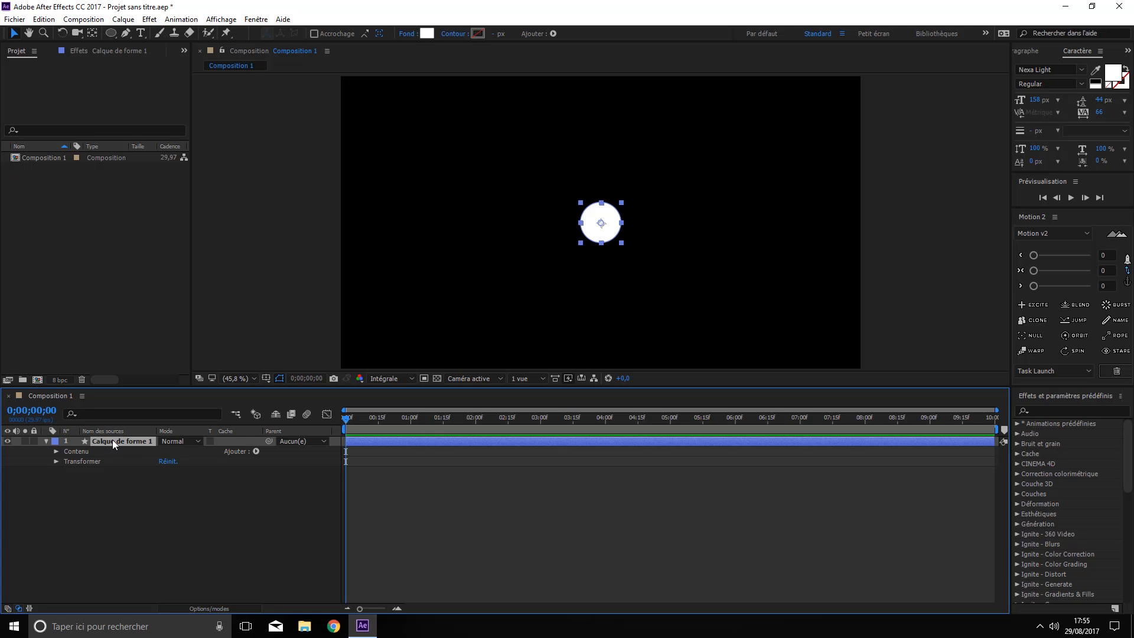
key(p)
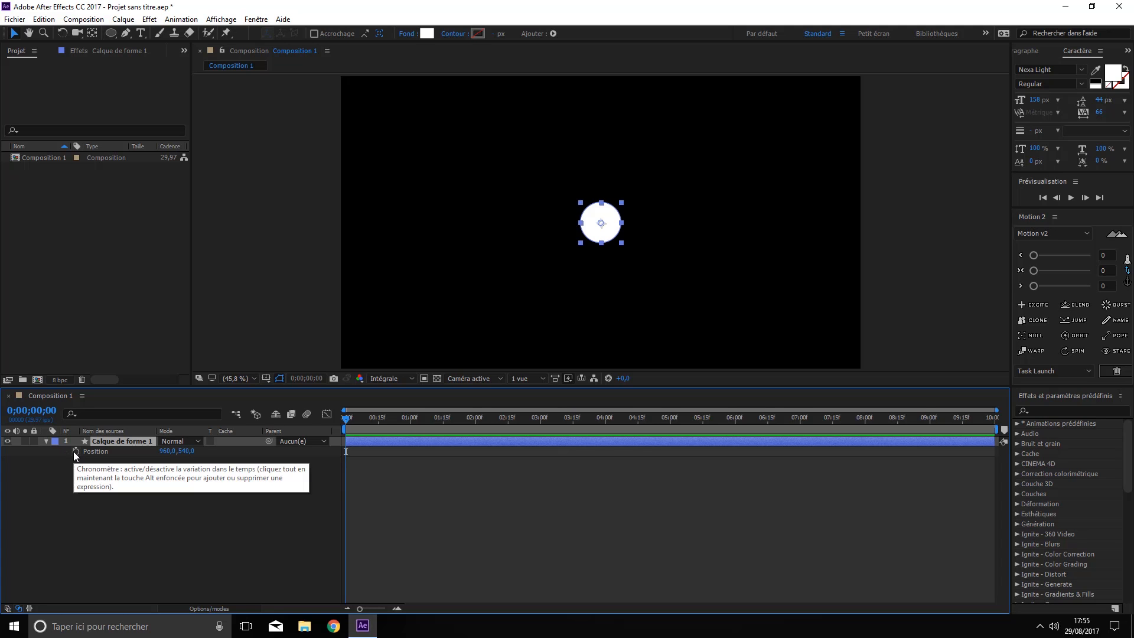
click(75, 452)
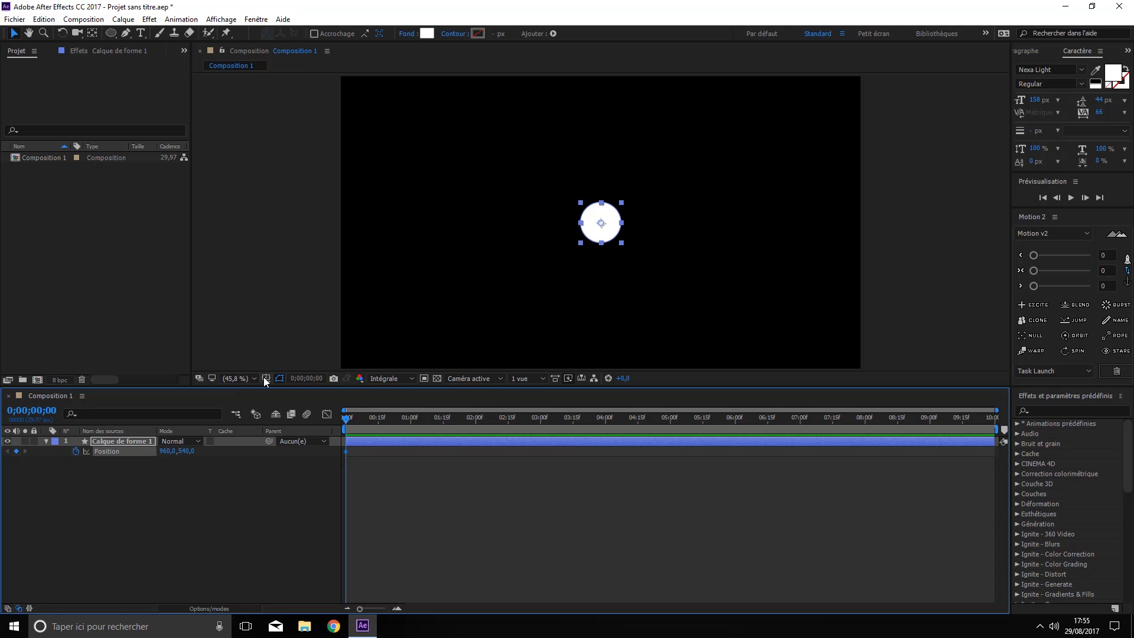
Show the proportional grid over the composition and shift the circle horizontally to the first vertical grid line, X about 241
click(265, 378)
click(309, 405)
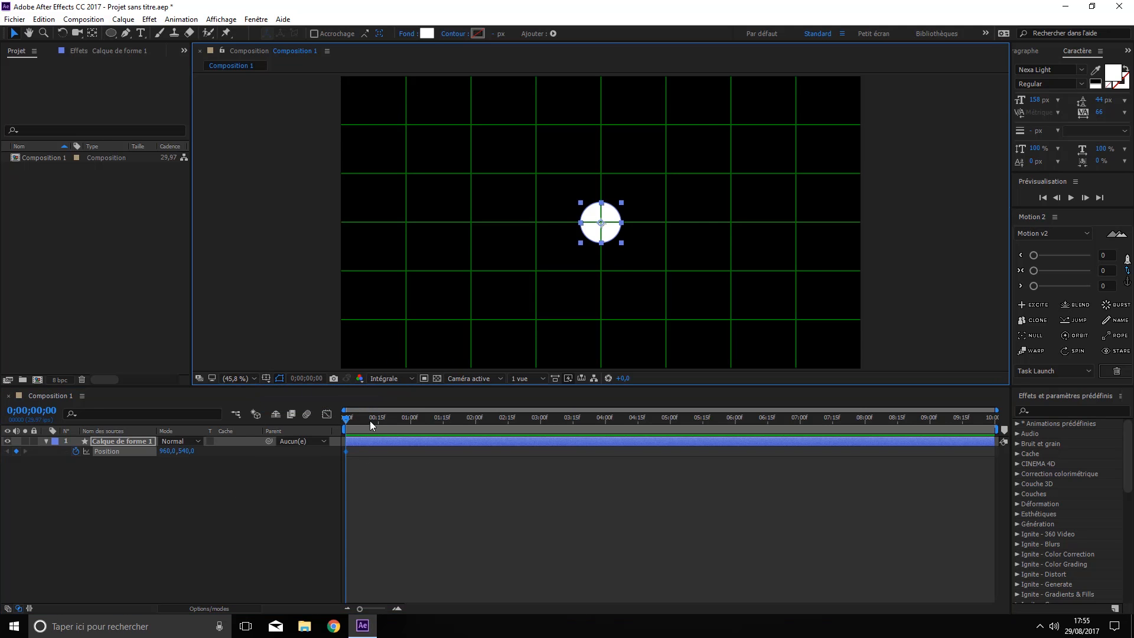
click(266, 378)
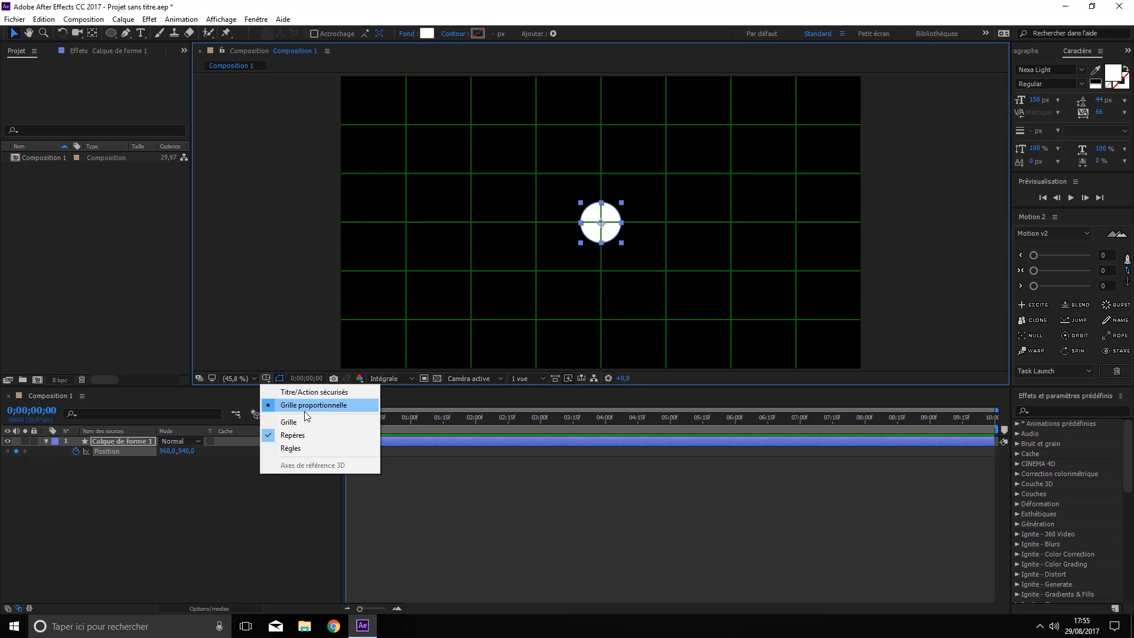
click(307, 333)
click(598, 224)
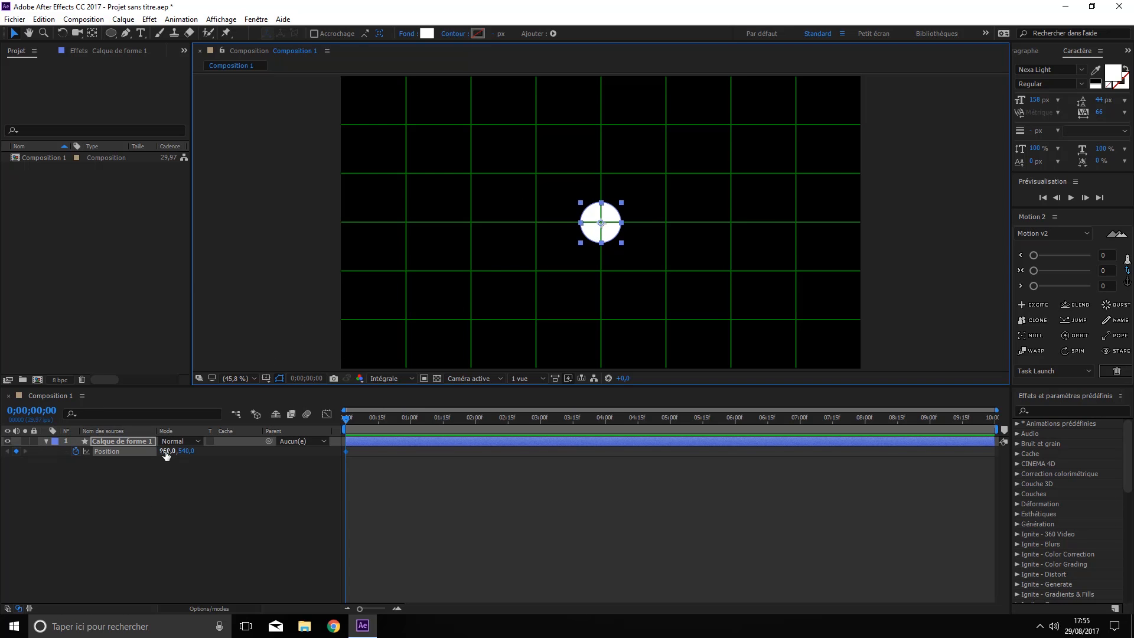
drag(166, 452, 208, 470)
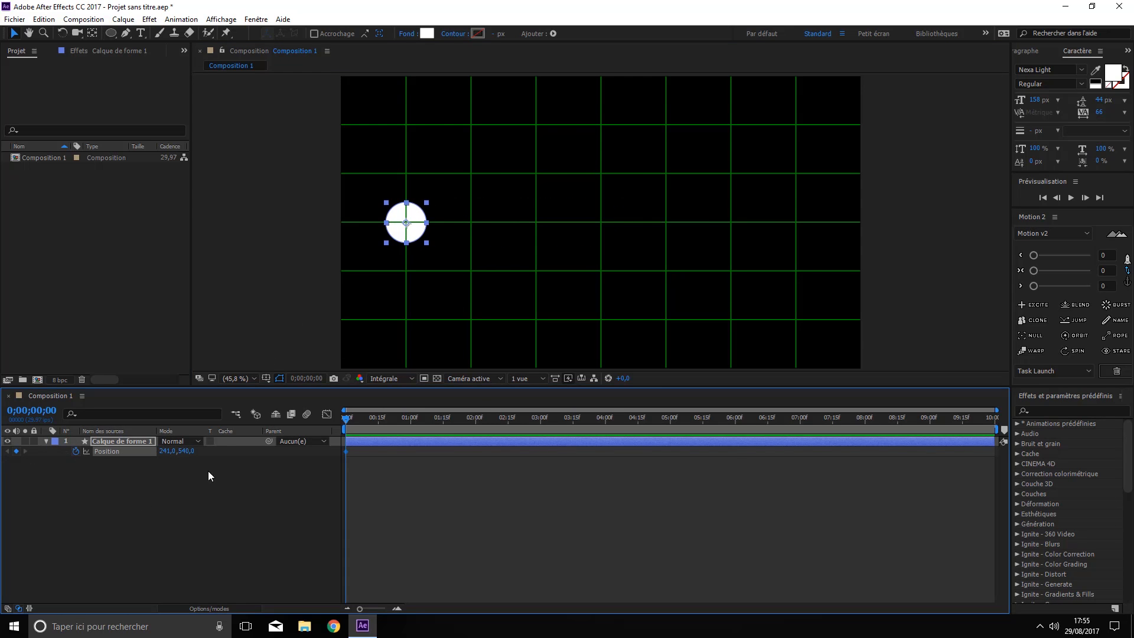
Add Position keyframes at 2 and 3 seconds, and set the circle's X position to 1680 at 2 seconds
click(477, 417)
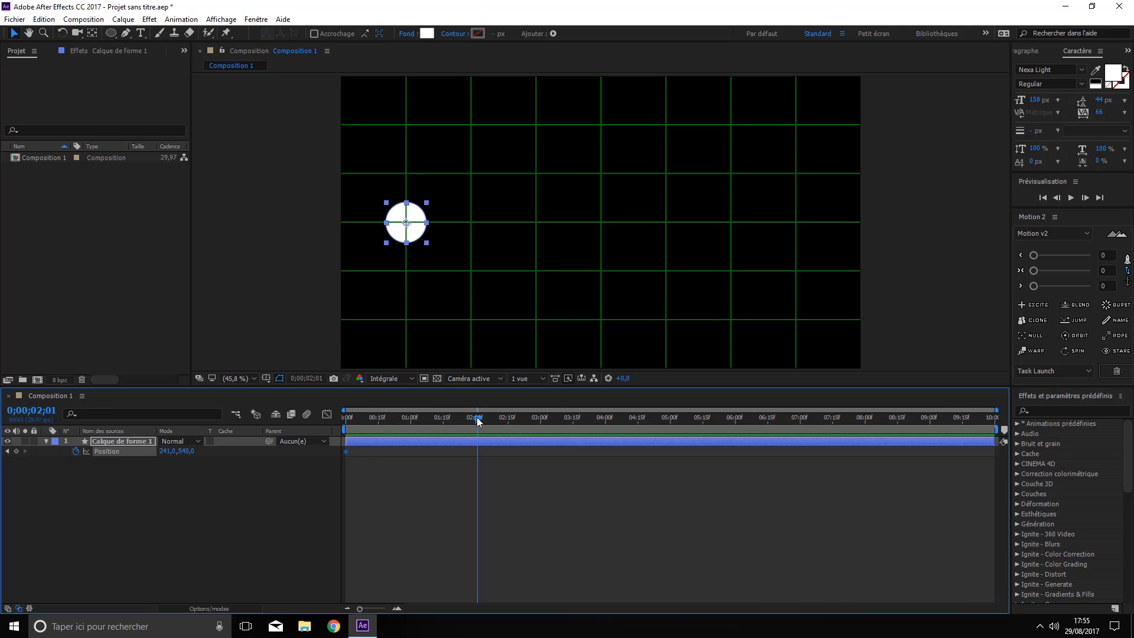
click(16, 452)
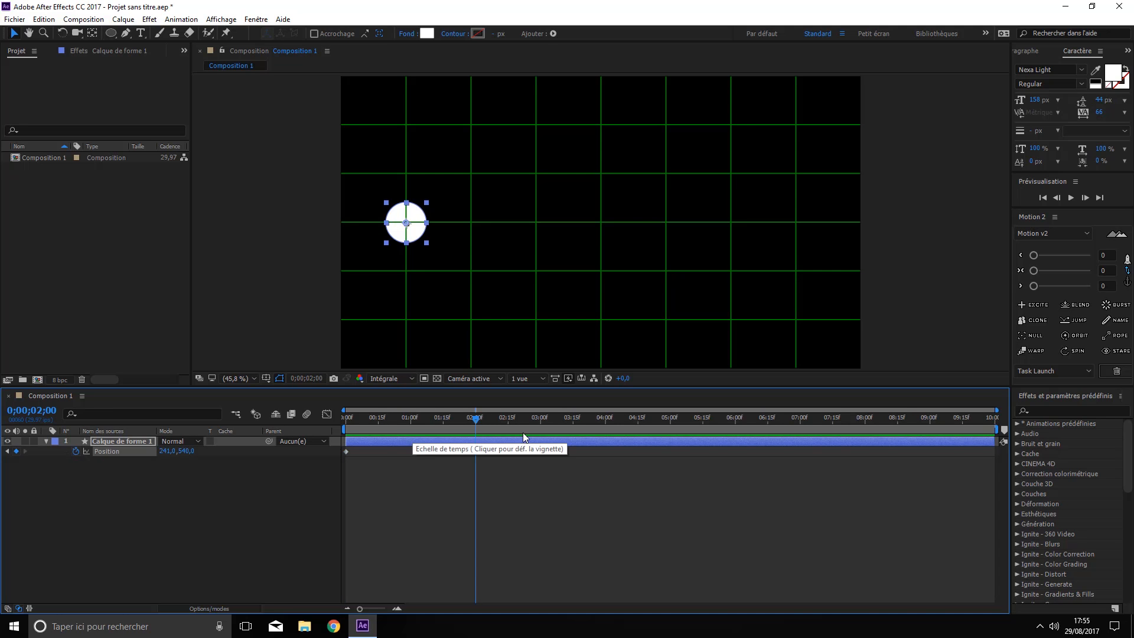
mouse_move(479, 421)
mouse_down()
mouse_move(543, 422)
mouse_move(478, 423)
mouse_up()
click(18, 452)
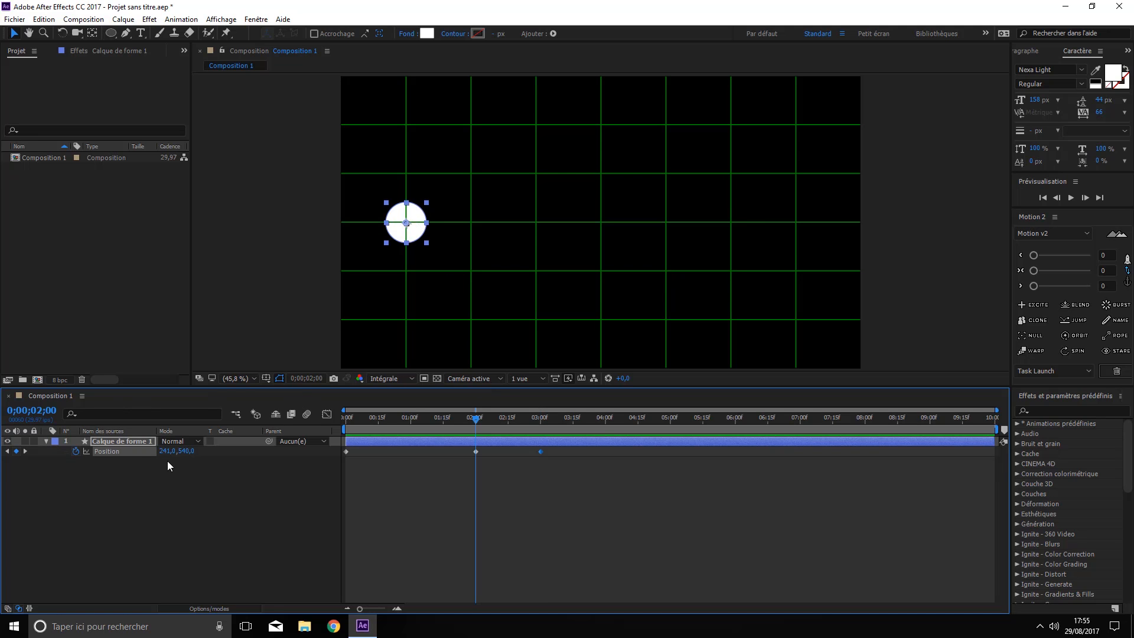
drag(168, 451, 1006, 444)
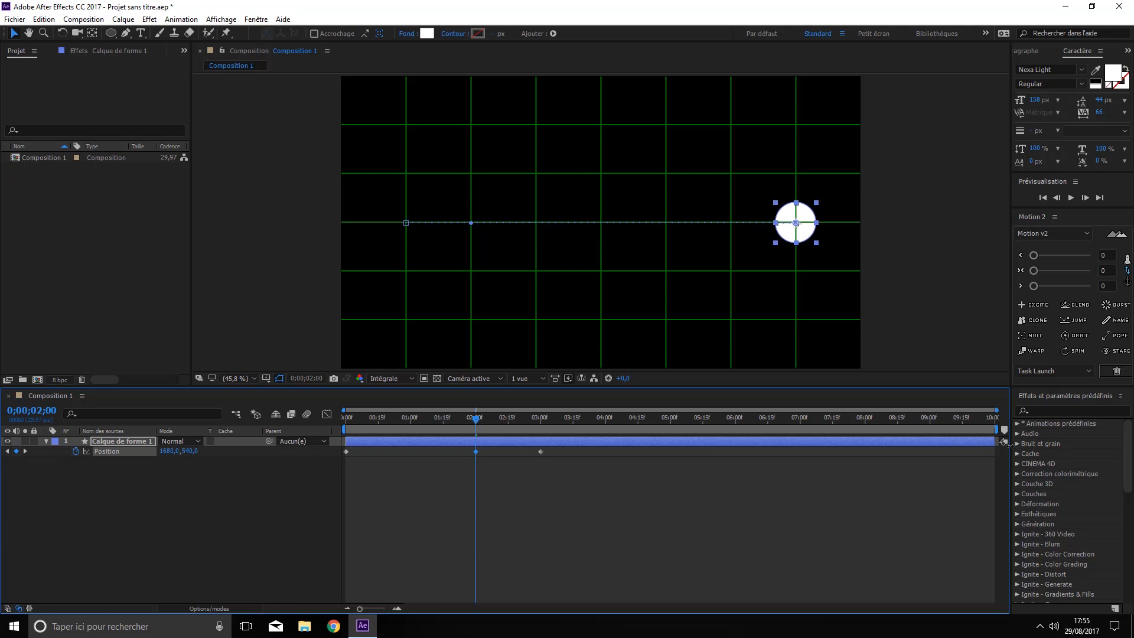
Replace the Position keyframe at 3 seconds with one that holds the circle at X 1680
click(541, 419)
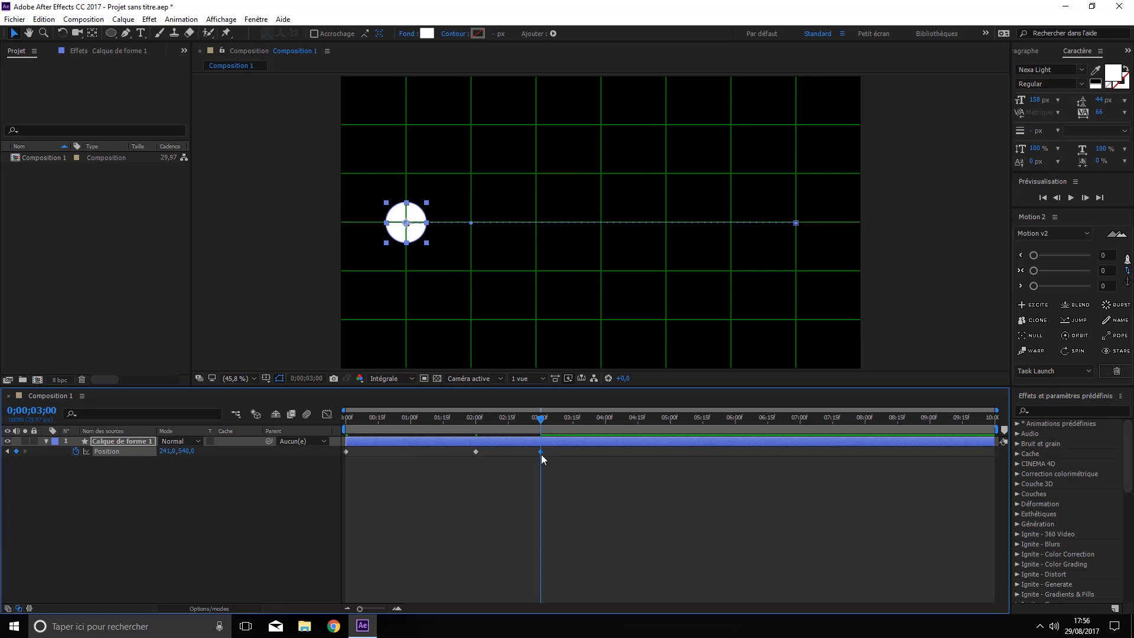
key(Delete)
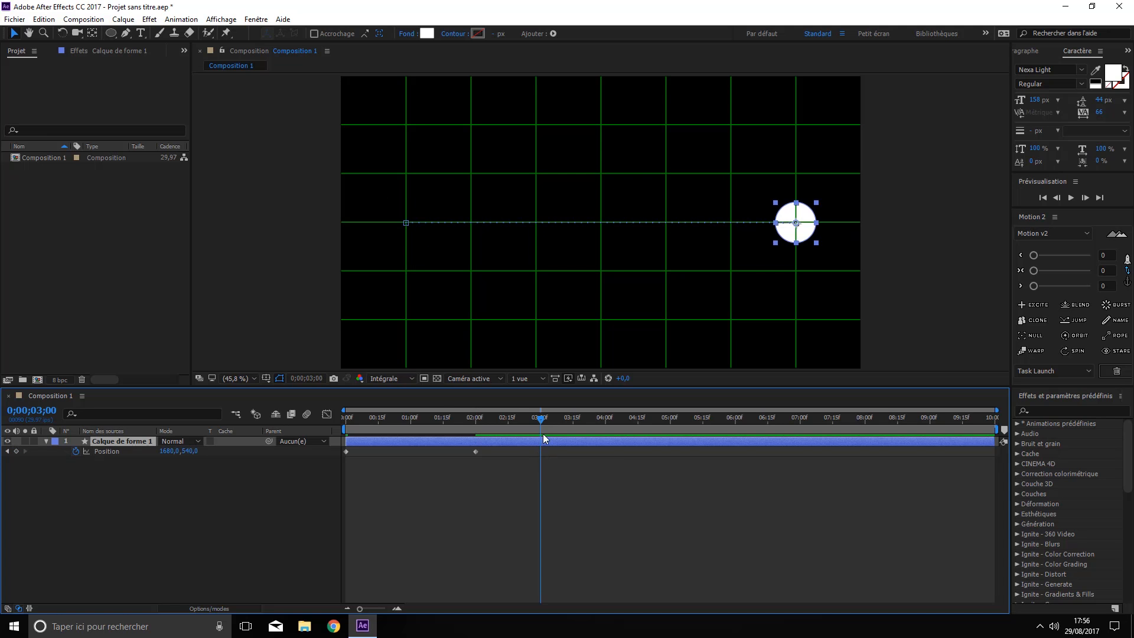
click(17, 454)
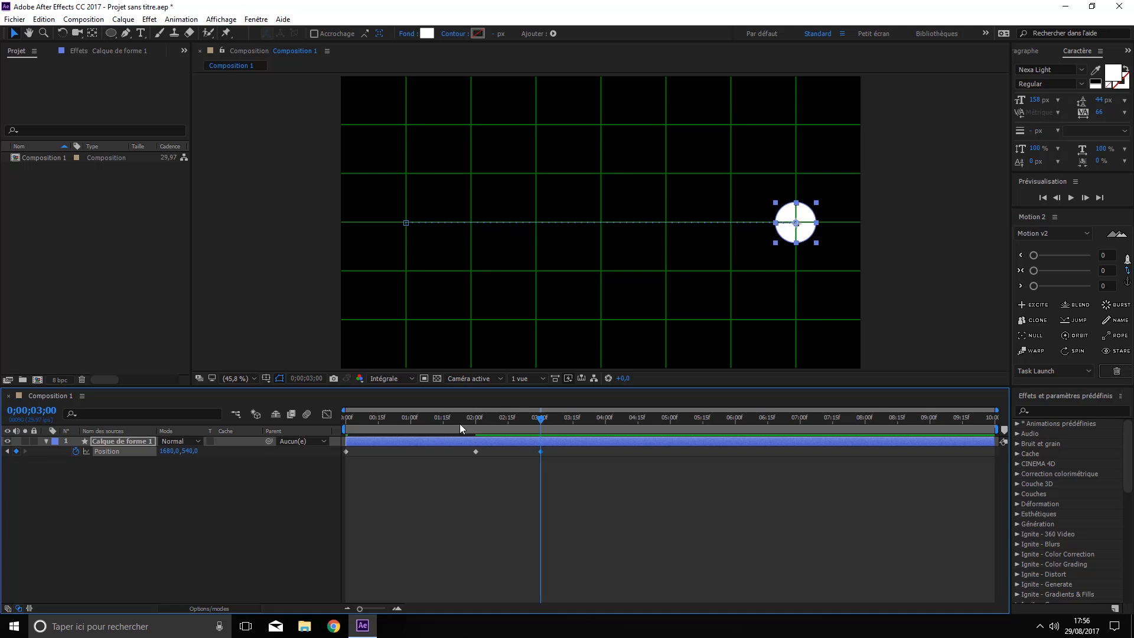
Set the circle's X position to about 242 at 5 seconds and add a holding Position keyframe at 6 seconds
drag(459, 424, 671, 441)
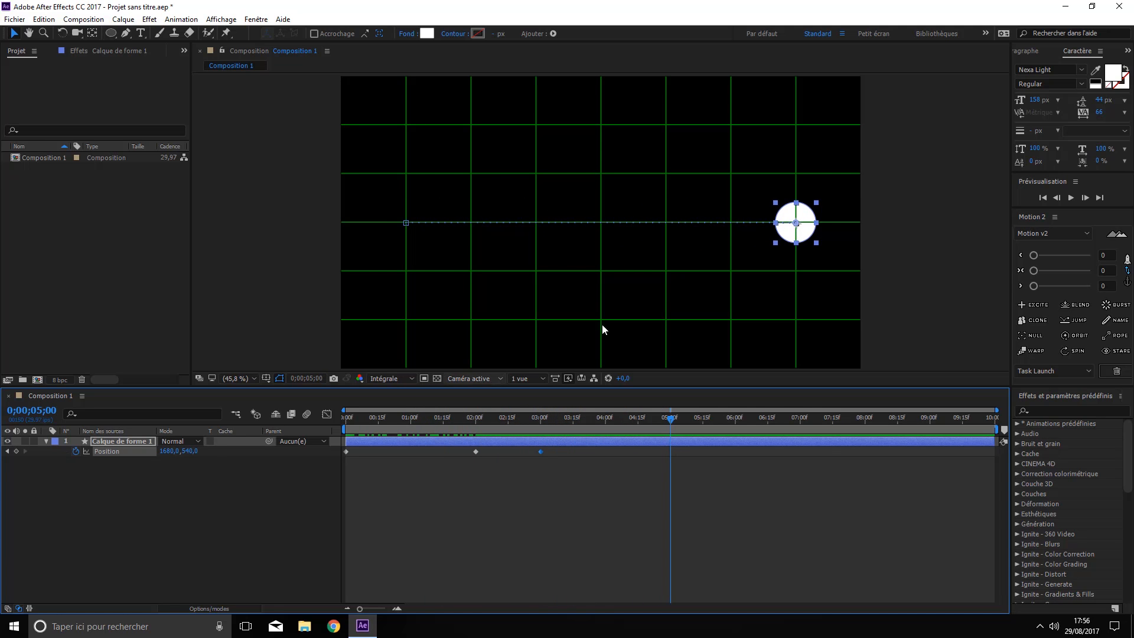
drag(180, 452, 499, 449)
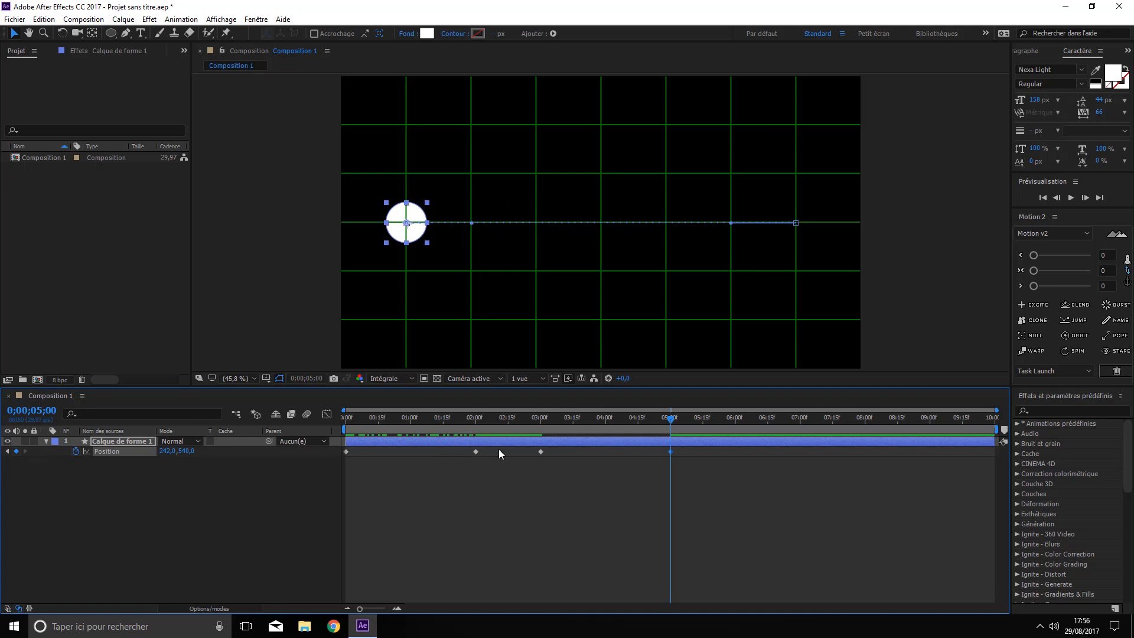
drag(675, 423, 735, 424)
click(15, 452)
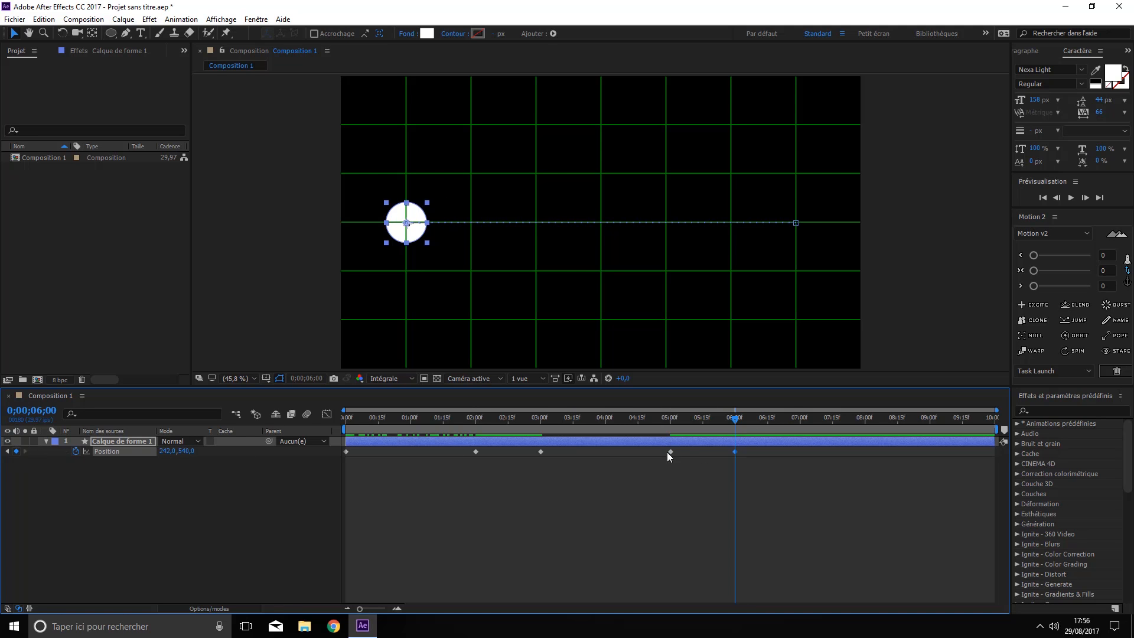
Set the circle's X position to about 1683 at 8 seconds, then deselect the layer
drag(734, 418, 864, 427)
drag(164, 451, 969, 453)
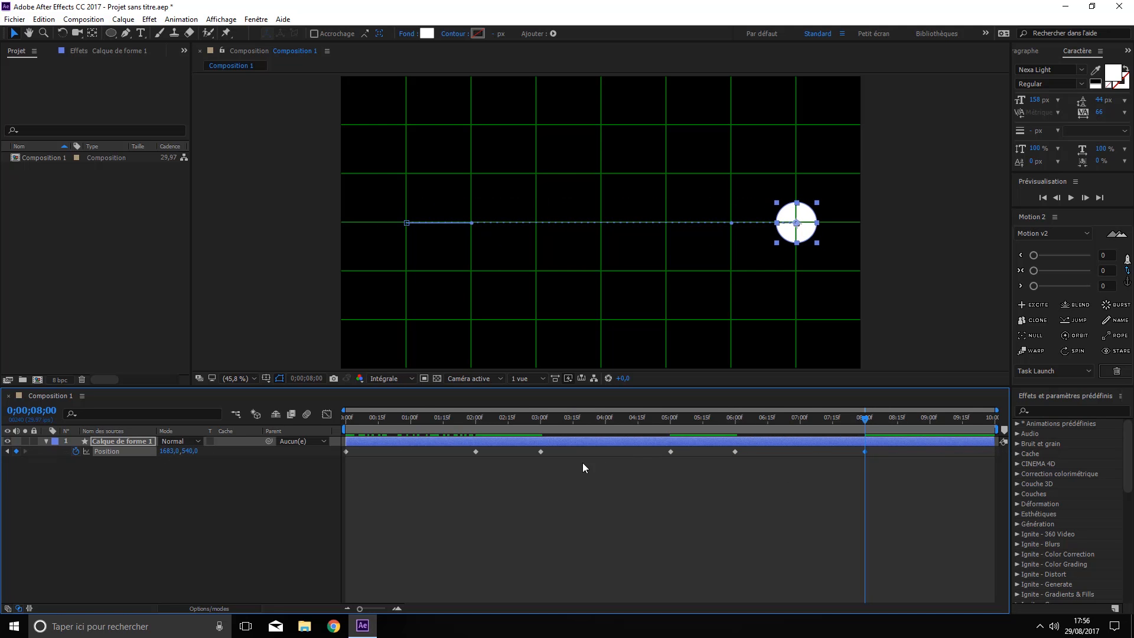
click(580, 517)
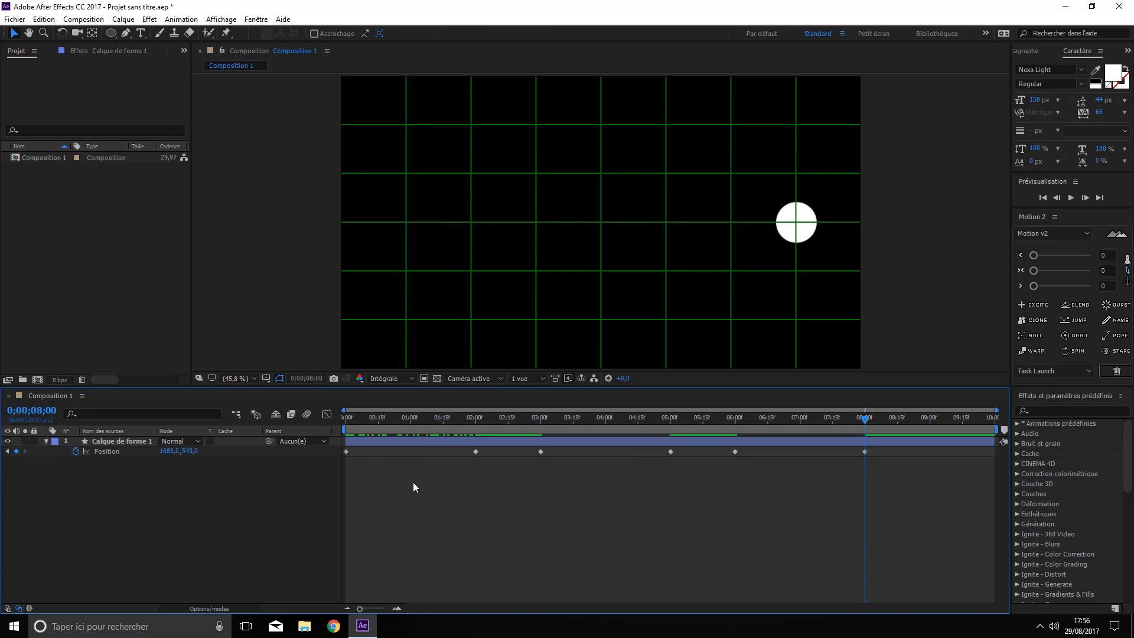
Switch the timeline to the Graph Editor and display the speed graph of the Position property
mouse_move(347, 477)
mouse_down()
mouse_move(585, 520)
mouse_move(545, 483)
mouse_move(552, 444)
mouse_move(553, 455)
mouse_move(345, 489)
mouse_move(484, 451)
mouse_move(350, 478)
mouse_up()
click(327, 414)
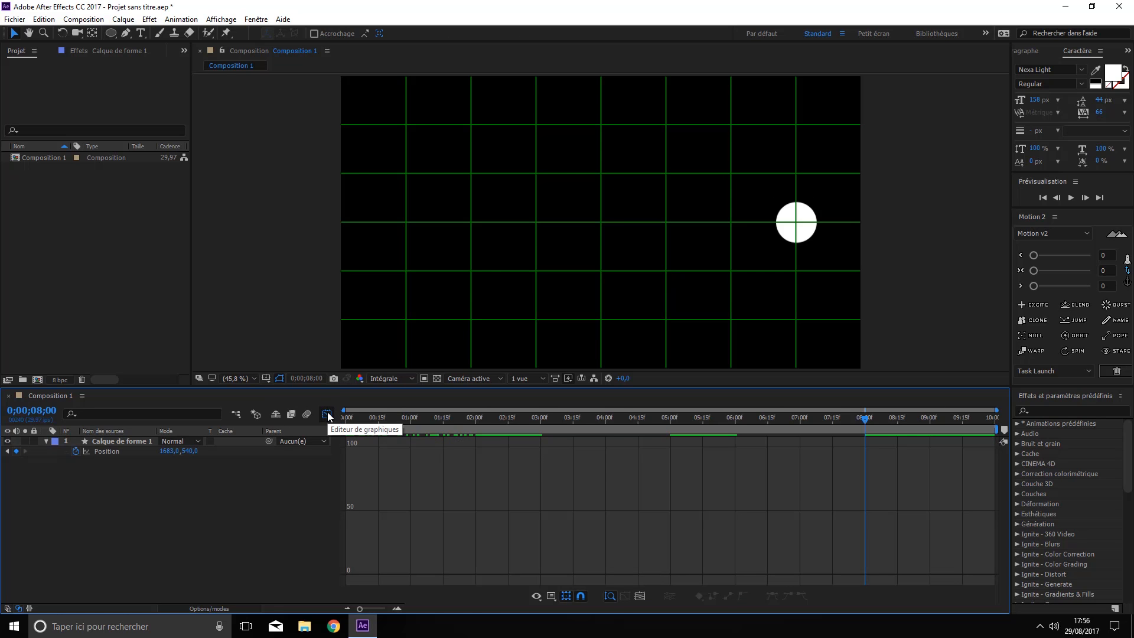
click(106, 451)
click(107, 451)
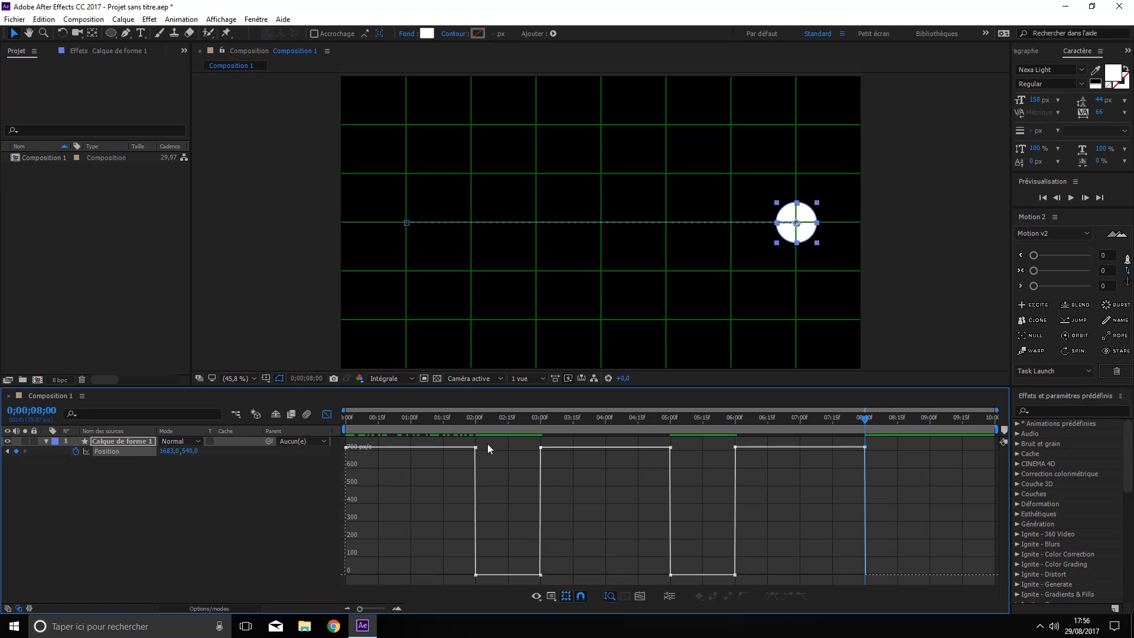
Apply Easy Ease to the first Position keyframe and lengthen its outgoing influence handle in the speed graph
drag(488, 445, 339, 458)
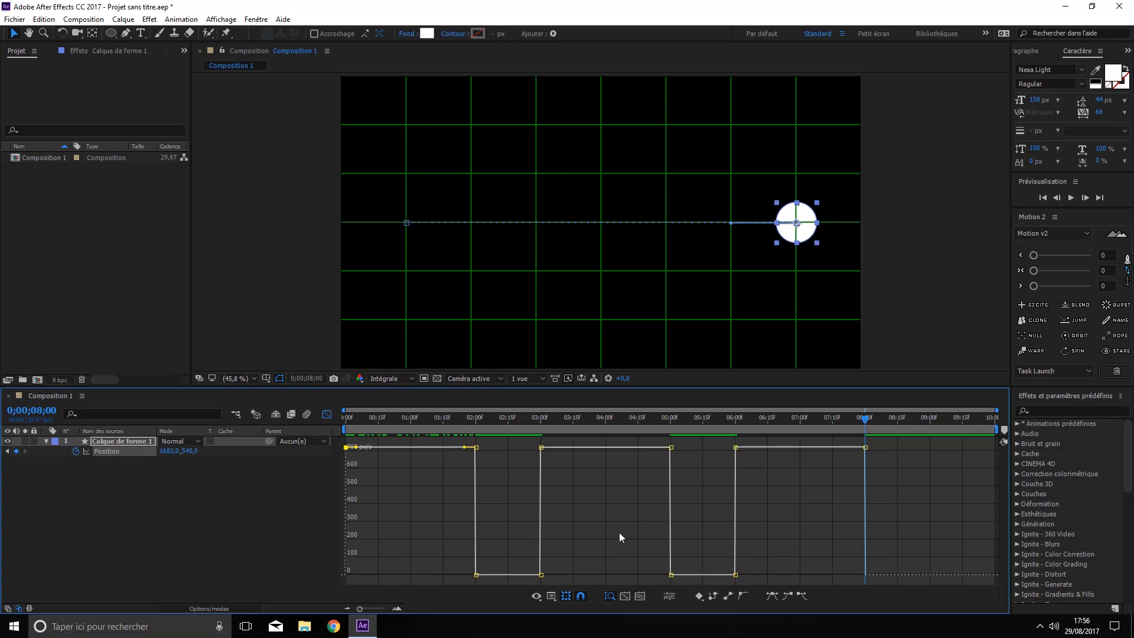
click(772, 596)
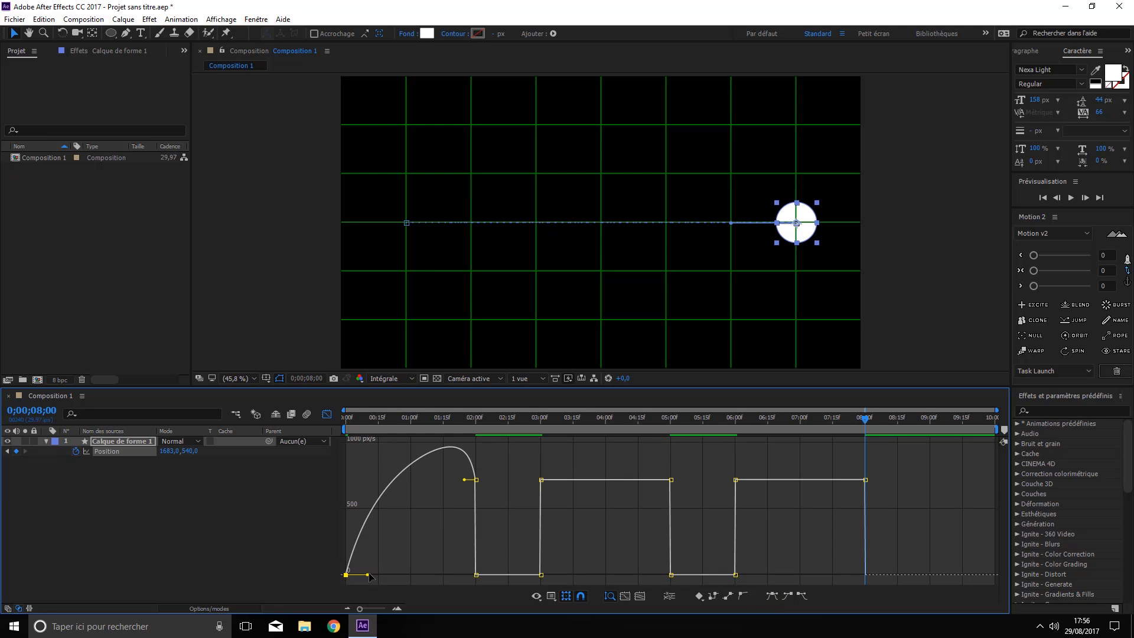
drag(372, 576, 392, 577)
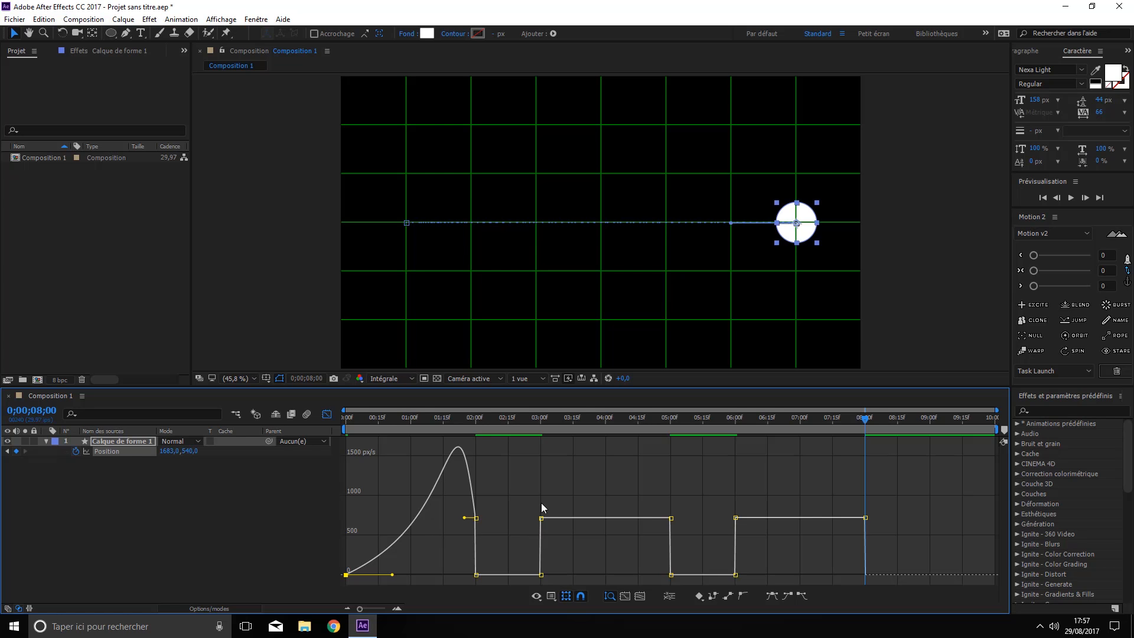
Apply Easy Ease to the 3-second Position keyframe, and lower the 5-second keyframe's incoming speed to zero with a longer influence handle
drag(532, 488, 694, 538)
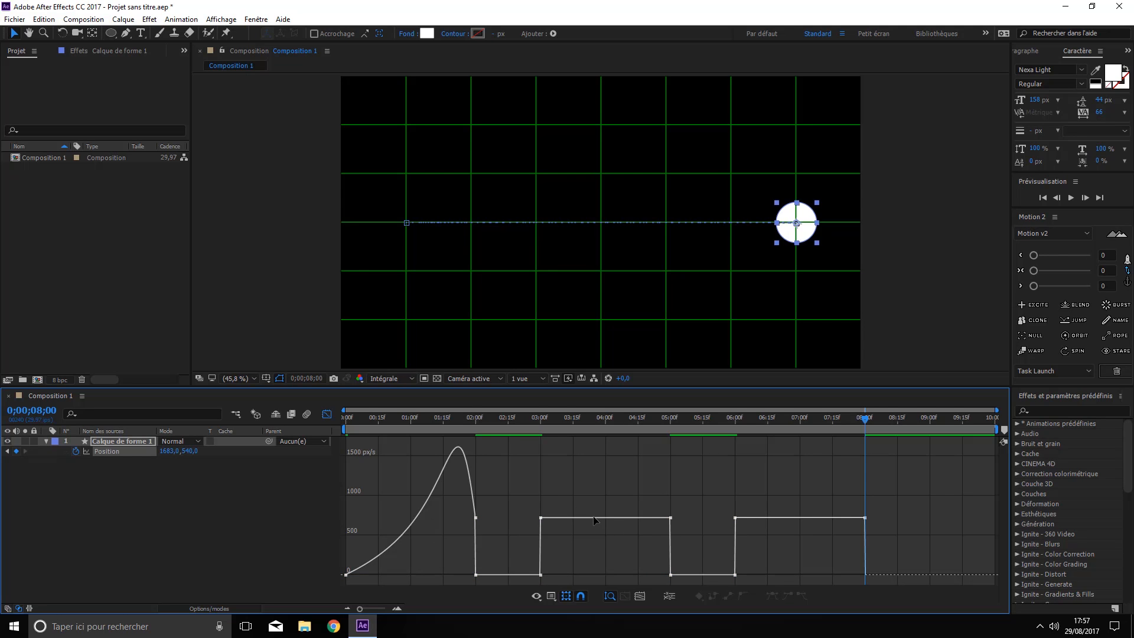
drag(539, 480, 692, 538)
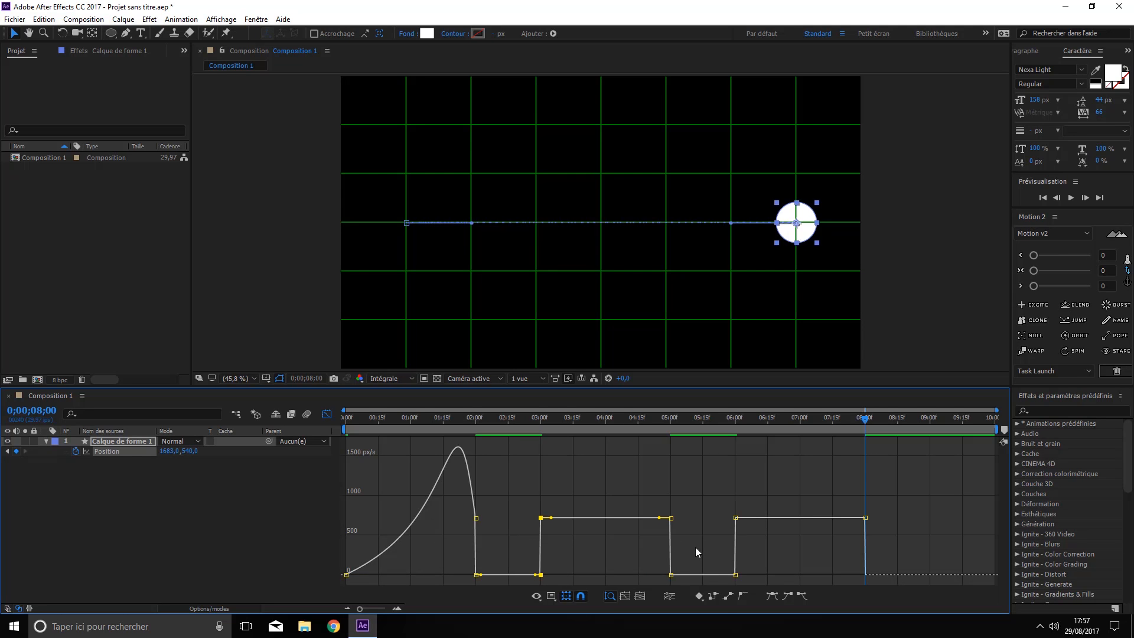
click(770, 598)
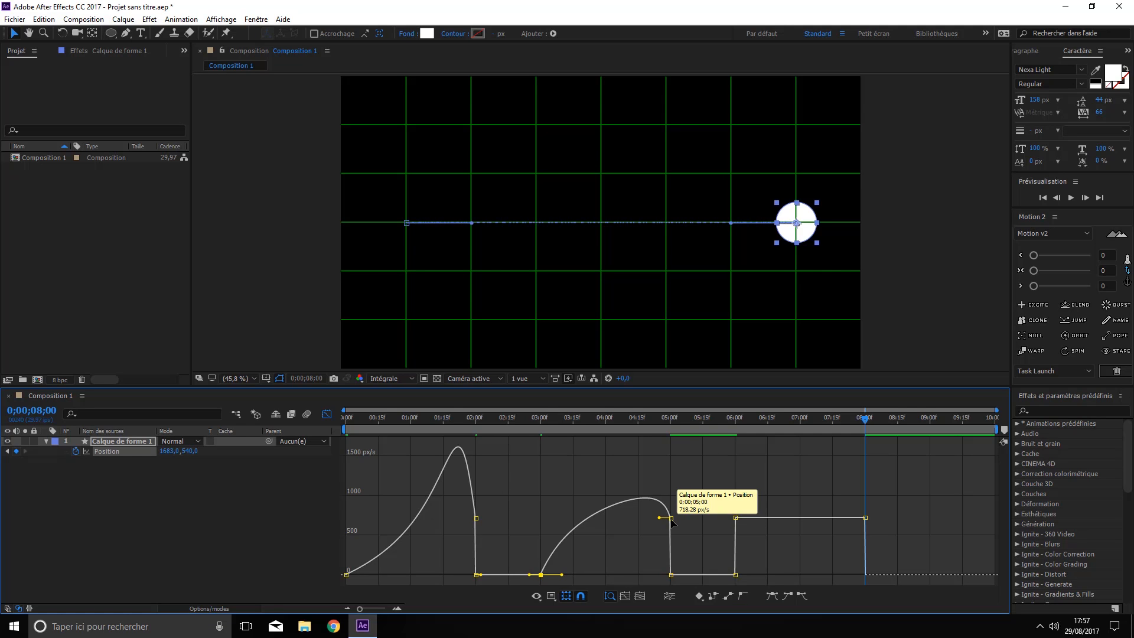
drag(673, 520, 624, 573)
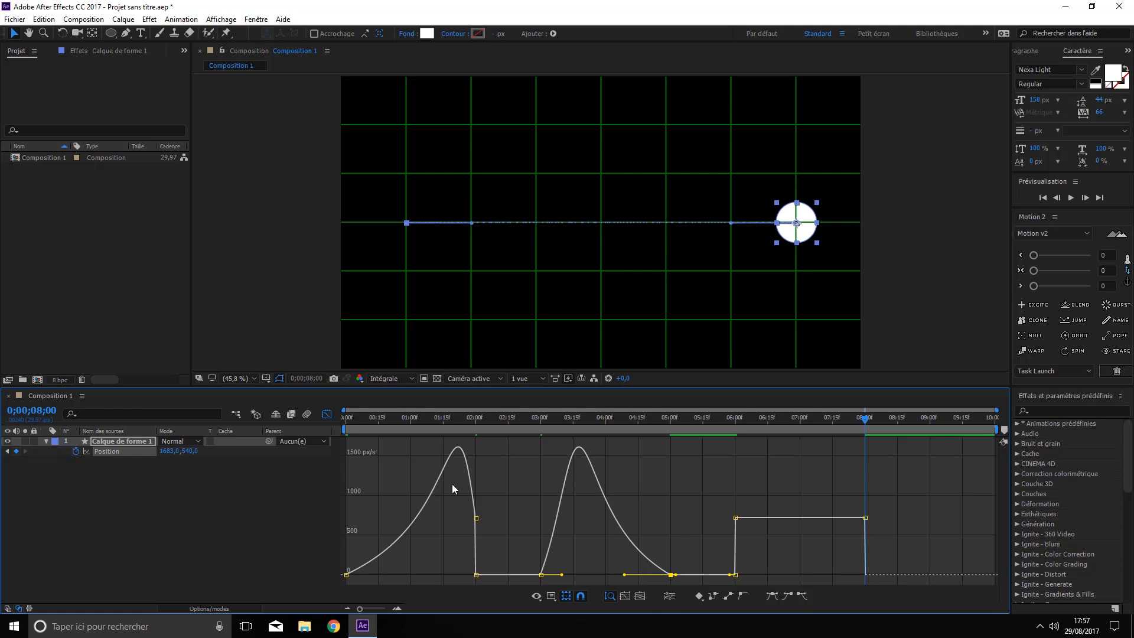
Apply Easy Ease to the Position keyframes at 6 and 8 seconds in the speed graph, and deselect the layer
drag(717, 479, 887, 539)
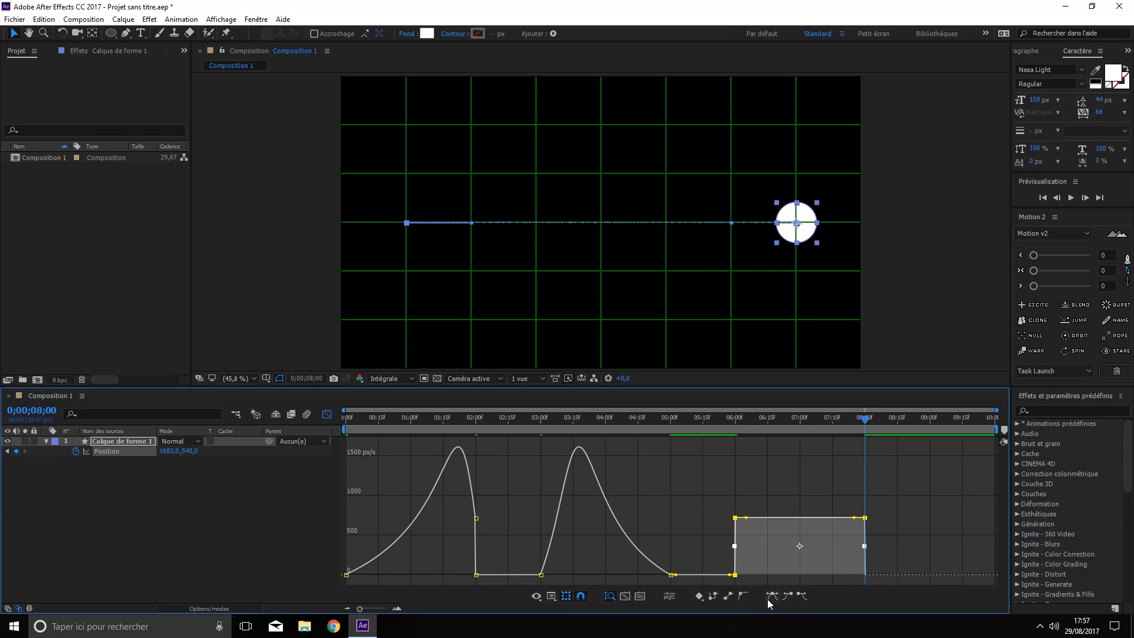
click(771, 595)
click(889, 544)
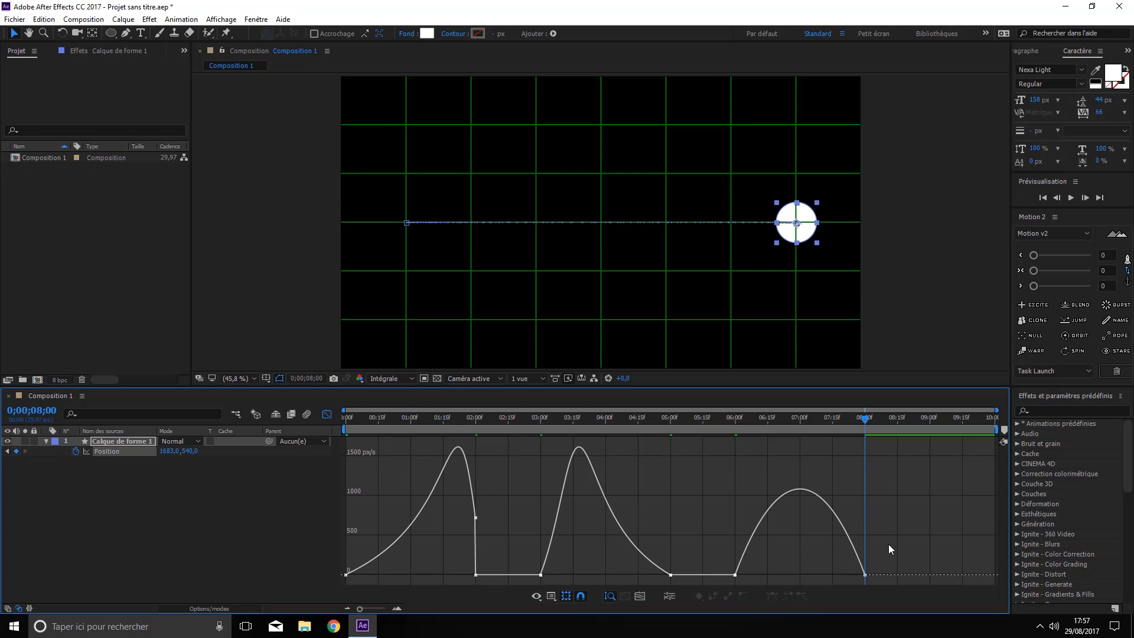
click(219, 511)
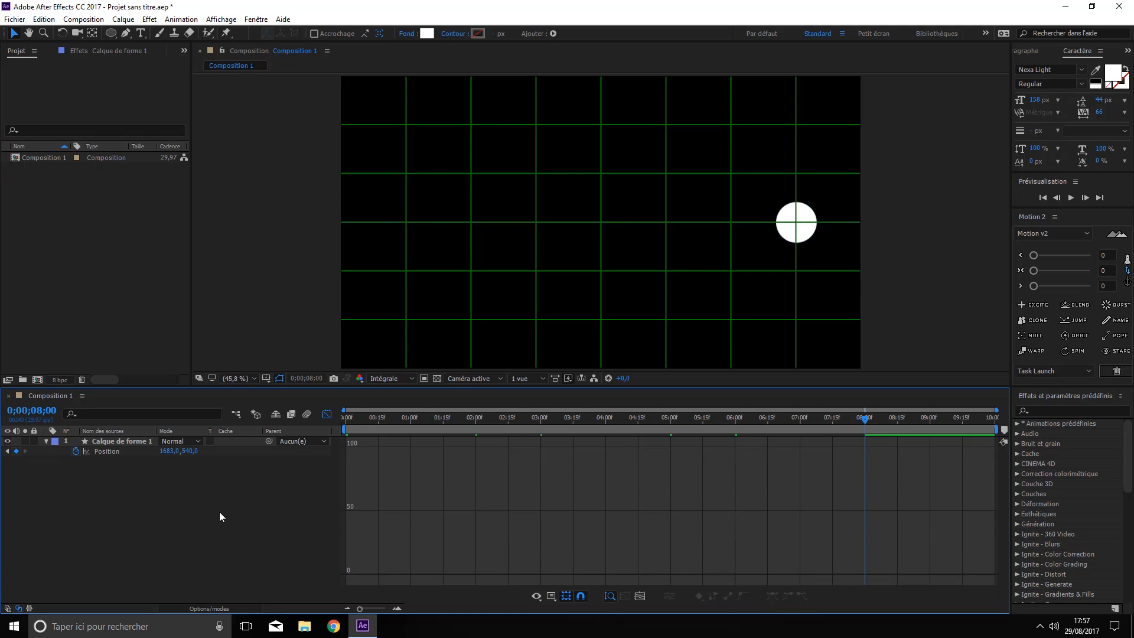
Switch the timeline from the Graph Editor back to the layer bar view with its keyframes
click(106, 442)
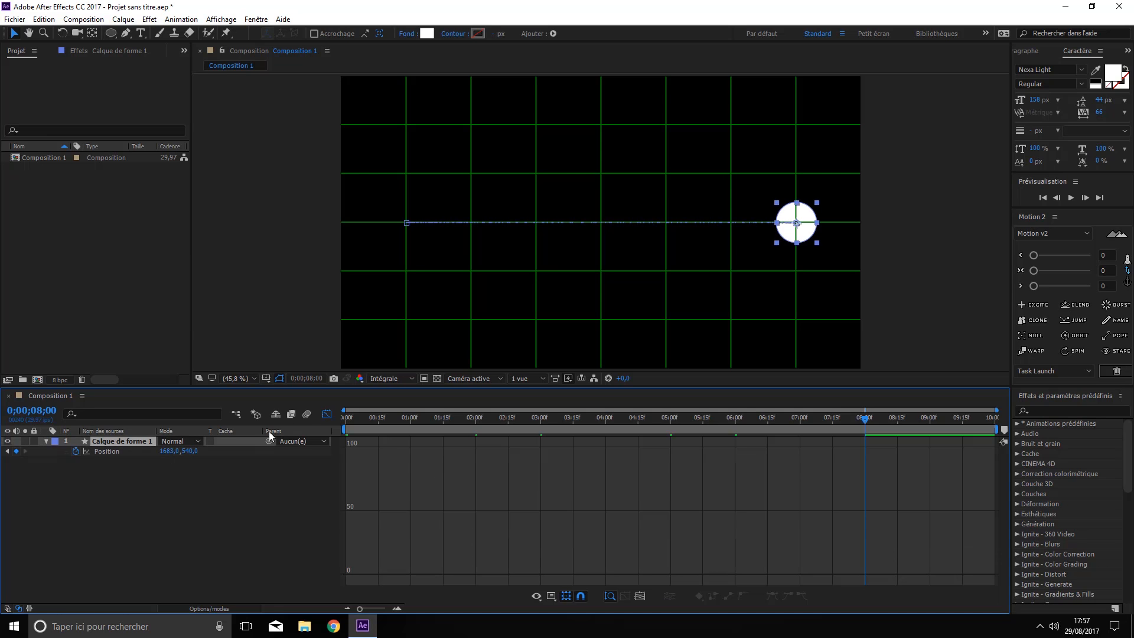
click(329, 414)
click(139, 475)
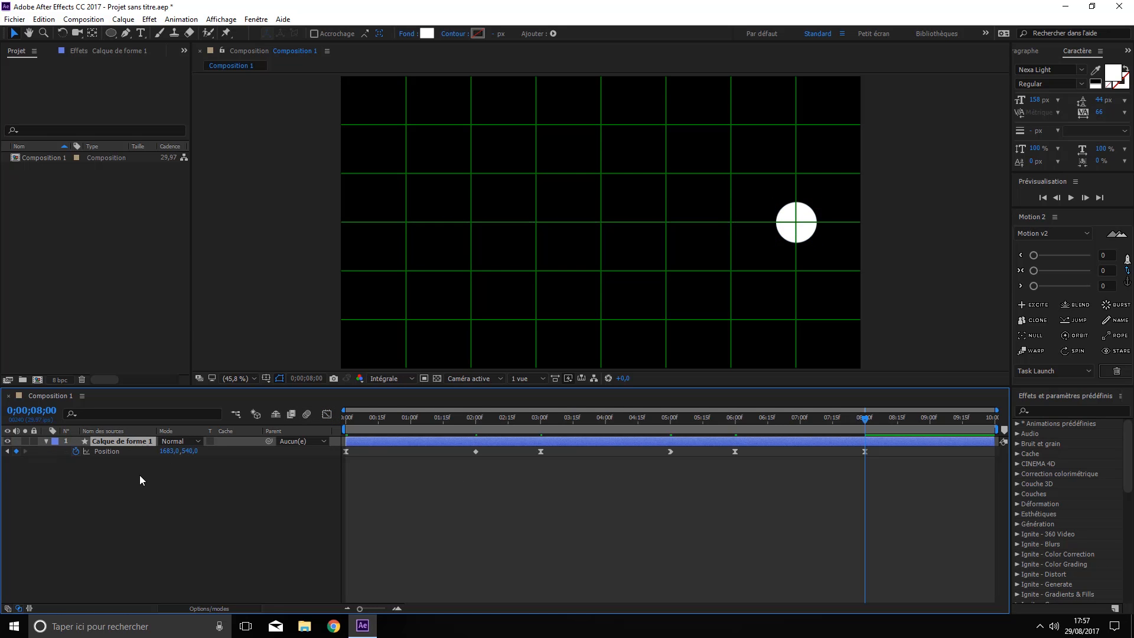
Duplicate the circle layer and give the copy no fill and a solid white 2 px stroke
click(120, 440)
key(ctrl+d)
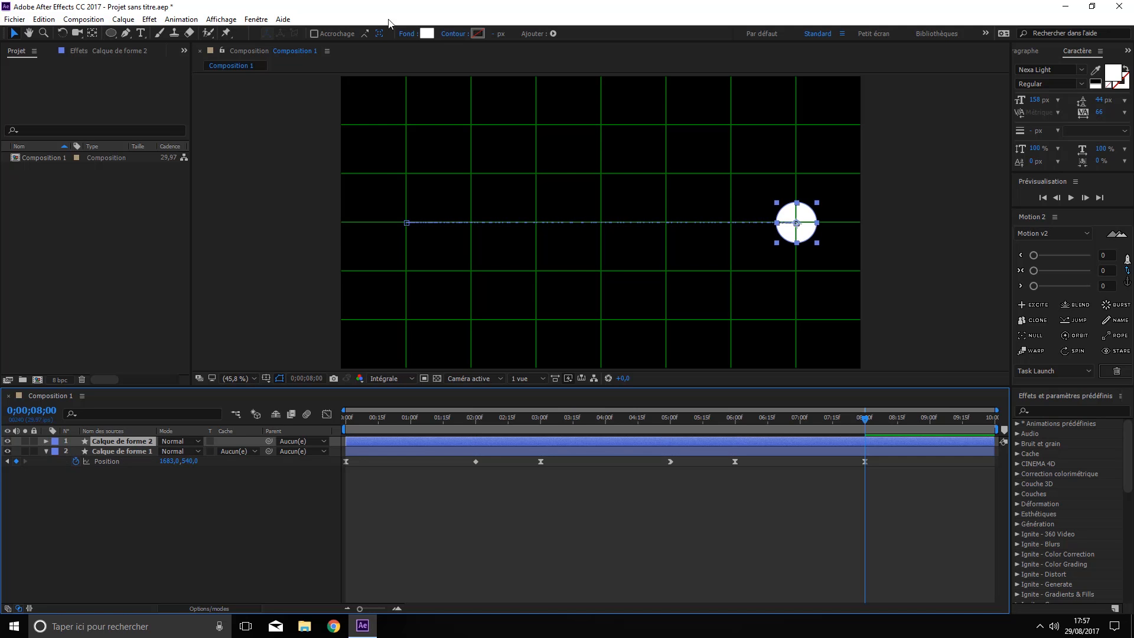
alt+click(427, 34)
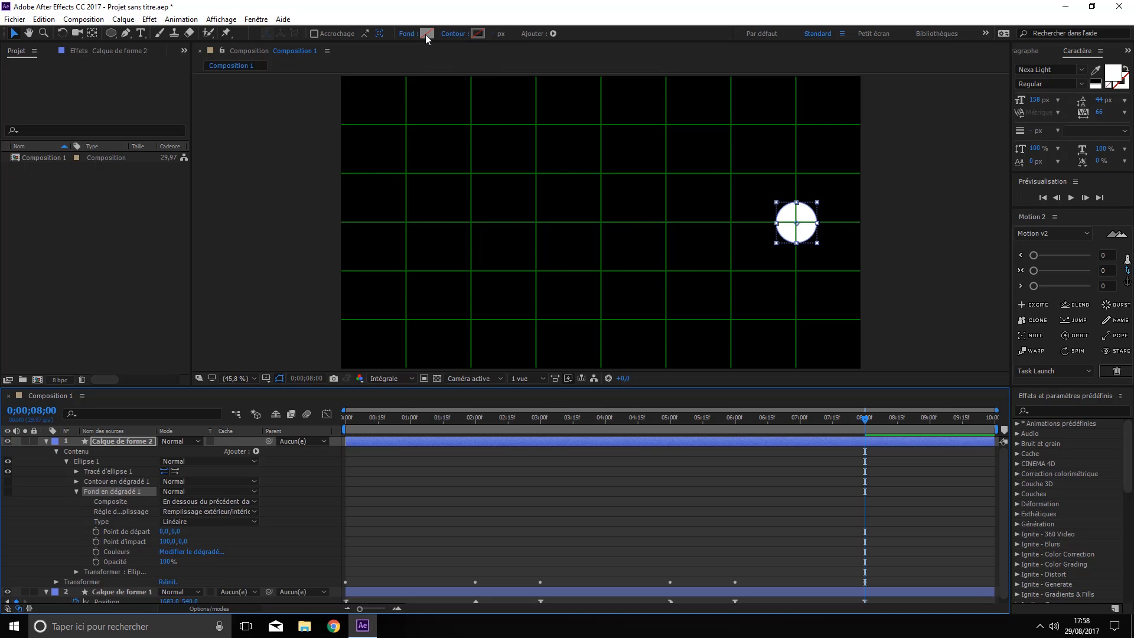
alt+click(475, 36)
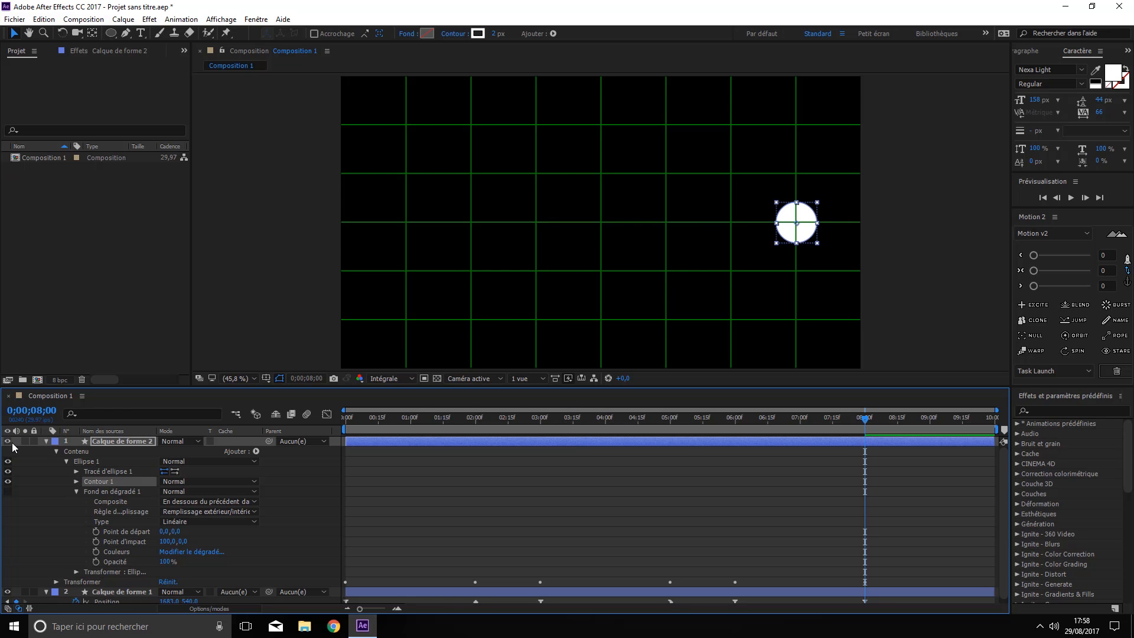
Preview the outlined circle's animation from the start with the original filled circle hidden, and restore the original layer's visibility
click(7, 592)
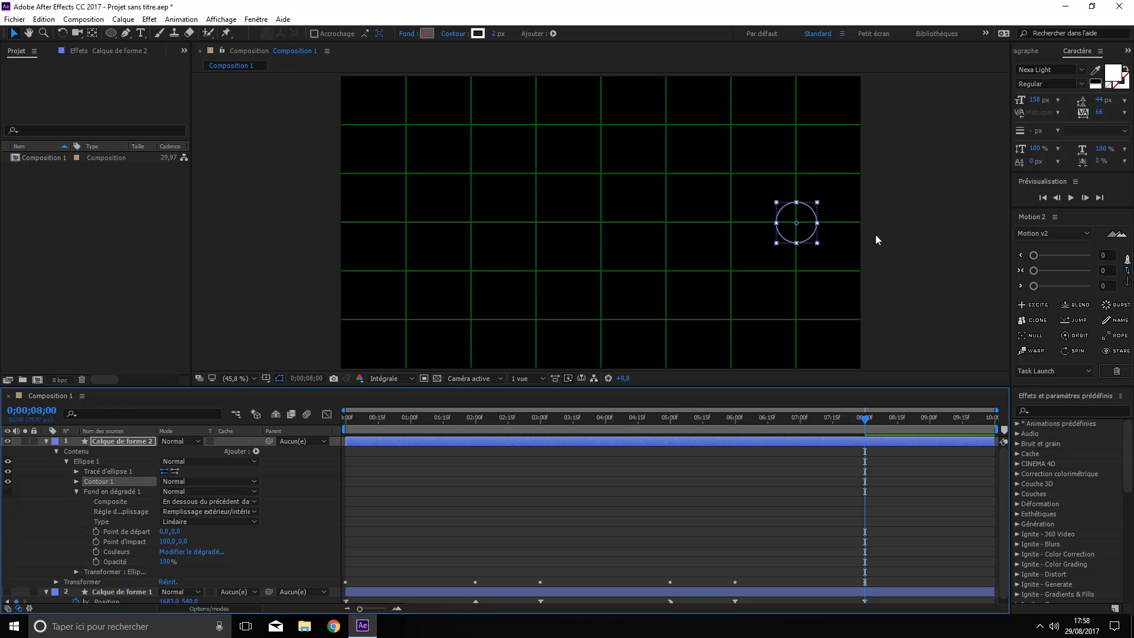
click(783, 221)
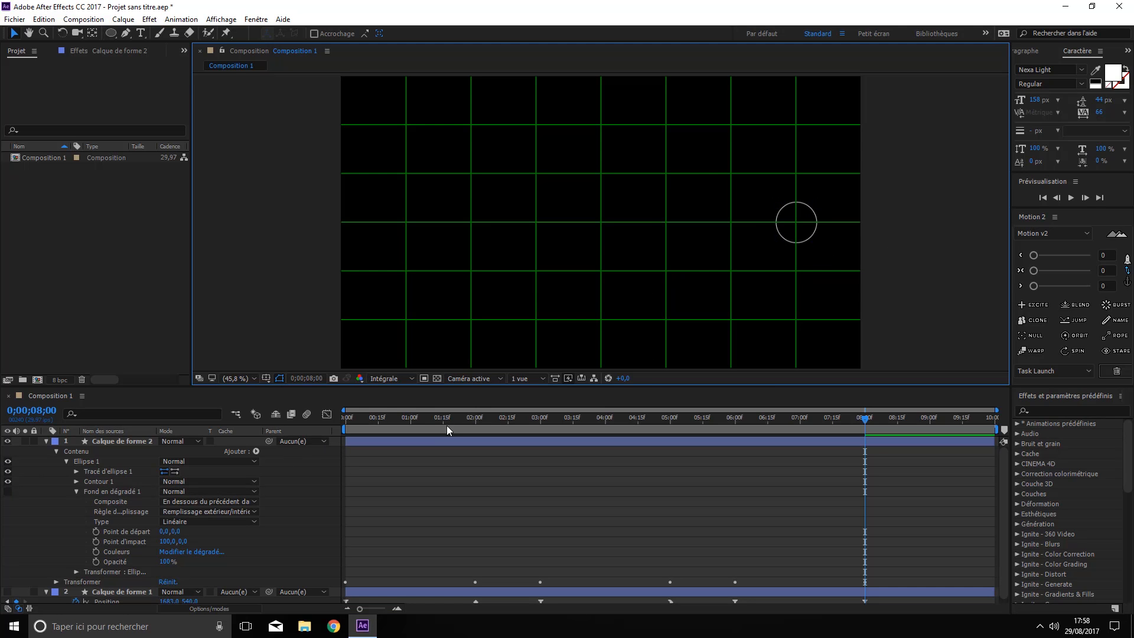
click(46, 441)
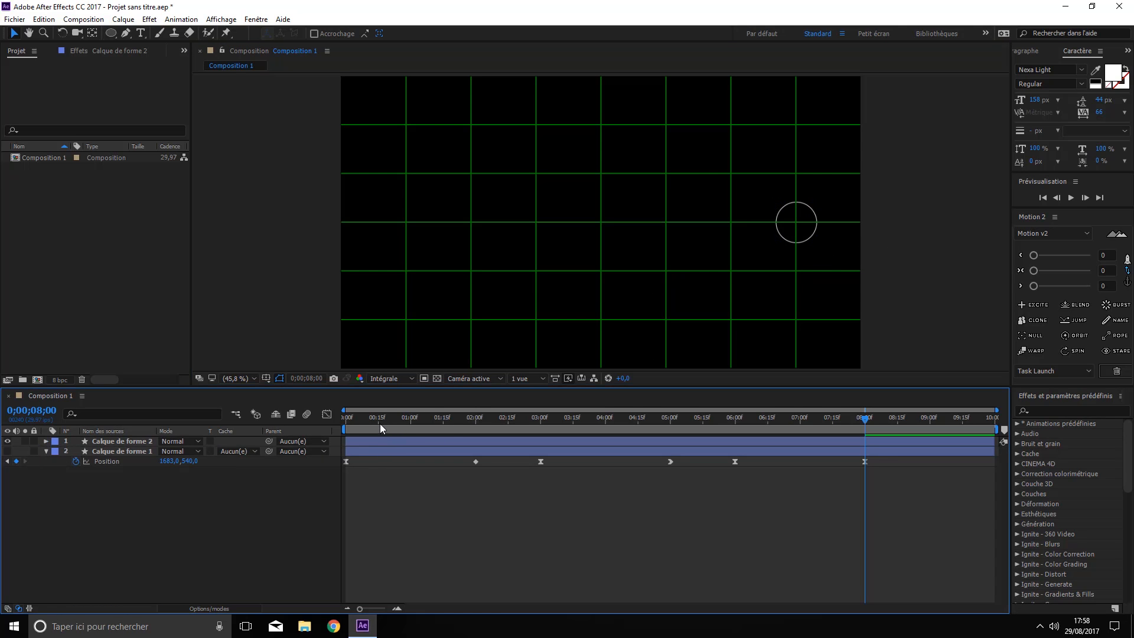
drag(381, 423, 328, 424)
key(space)
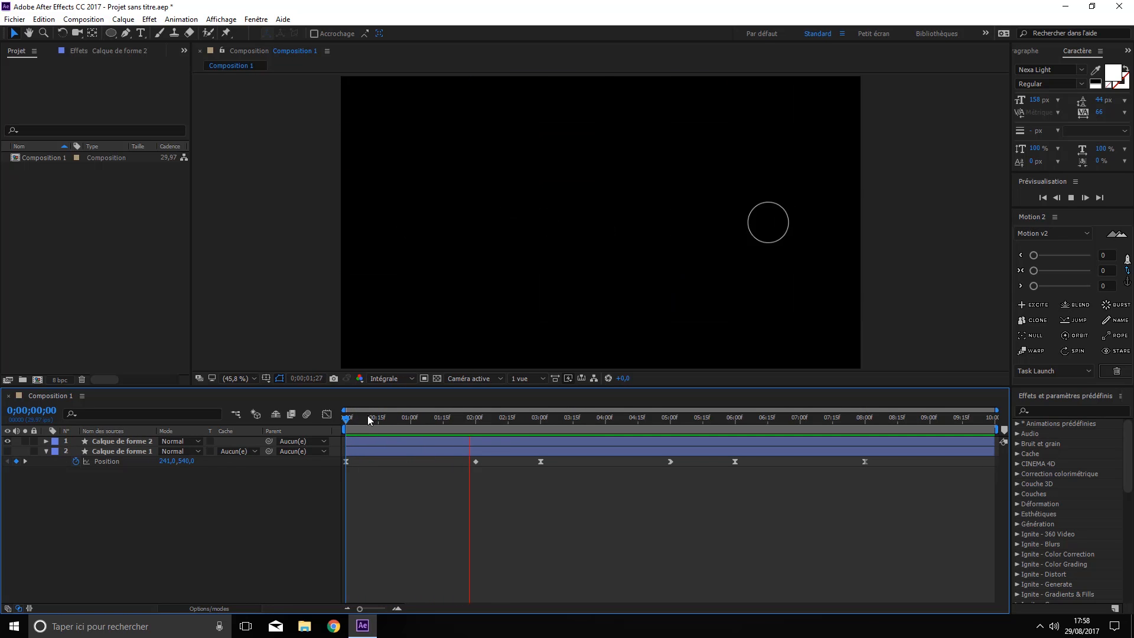
click(360, 420)
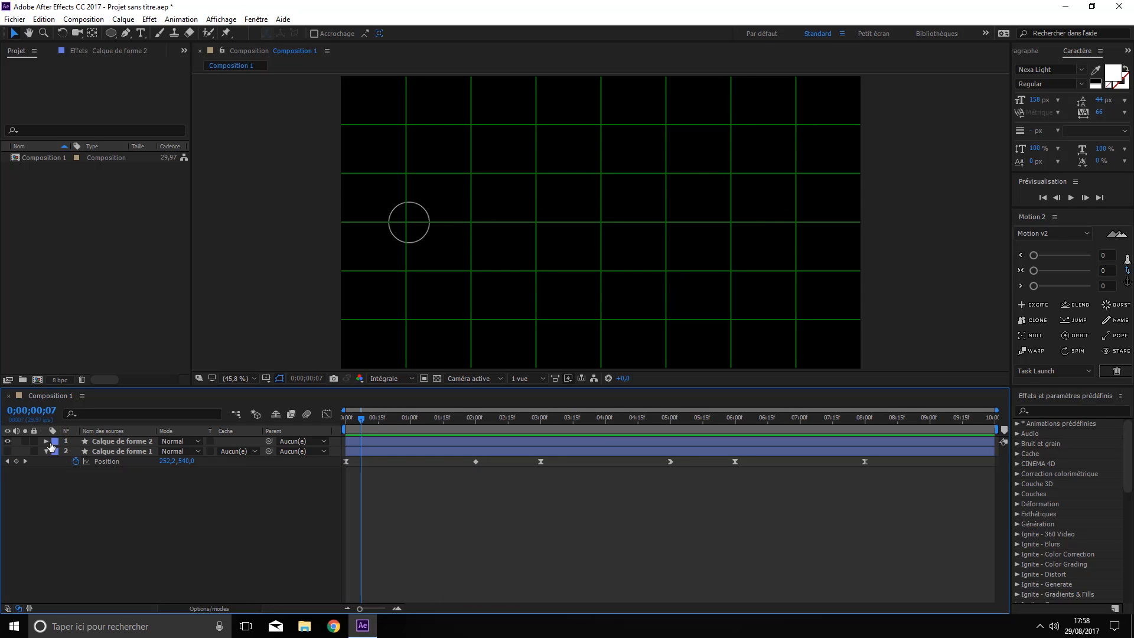
click(7, 452)
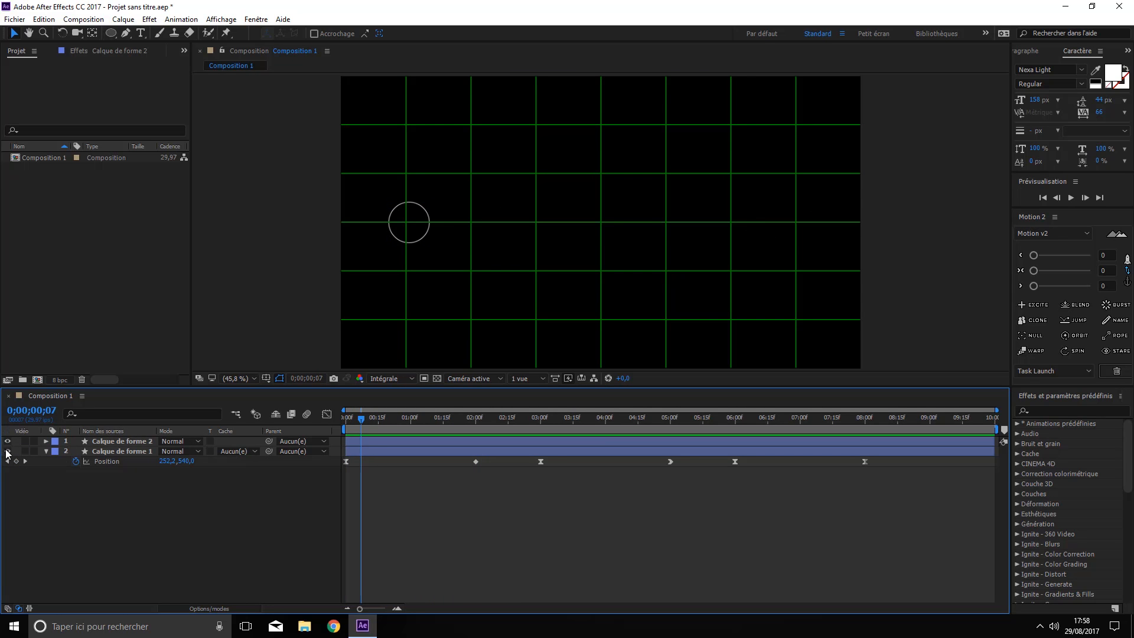
Precompose the outlined circle layer Calque de forme 2 under the name Calque de forme 2 - Comp 1
click(116, 441)
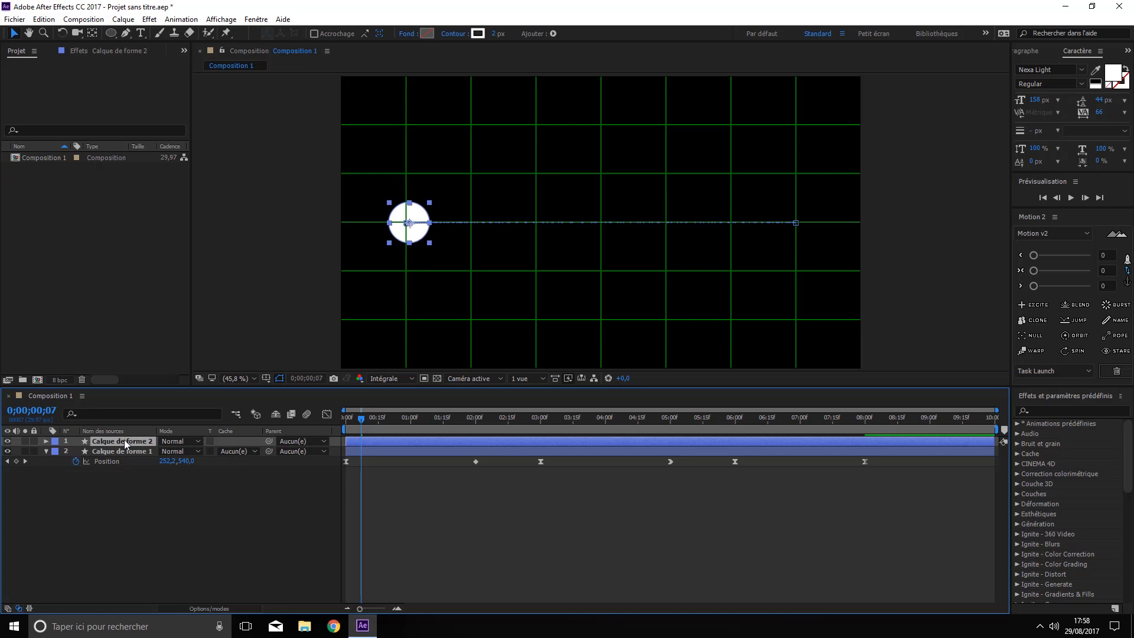
right_click(126, 444)
click(176, 506)
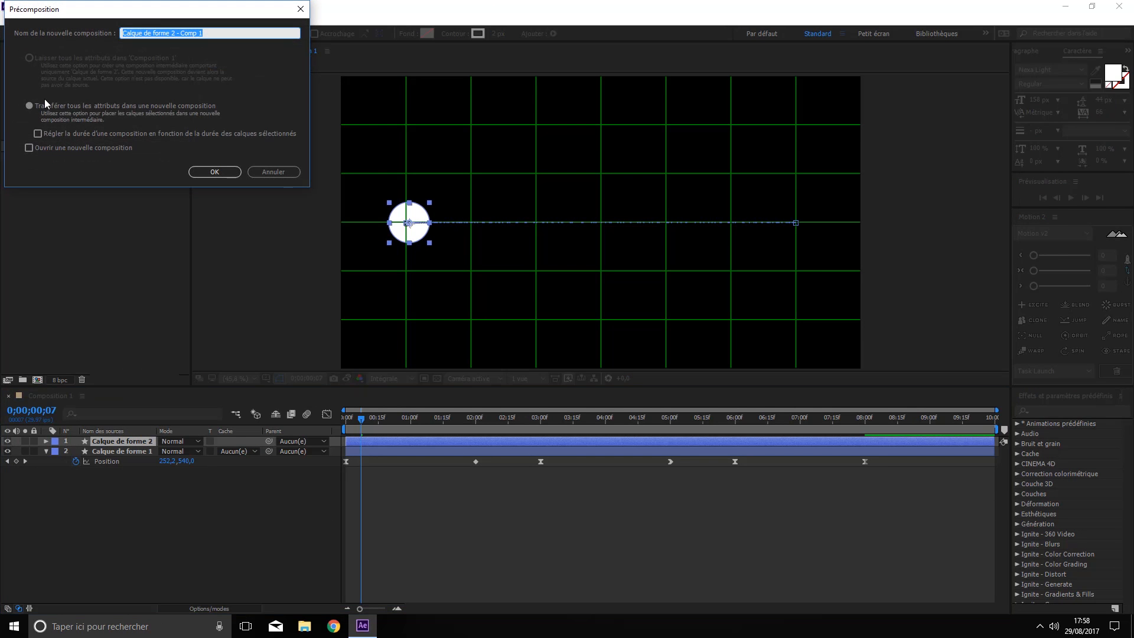
key(Return)
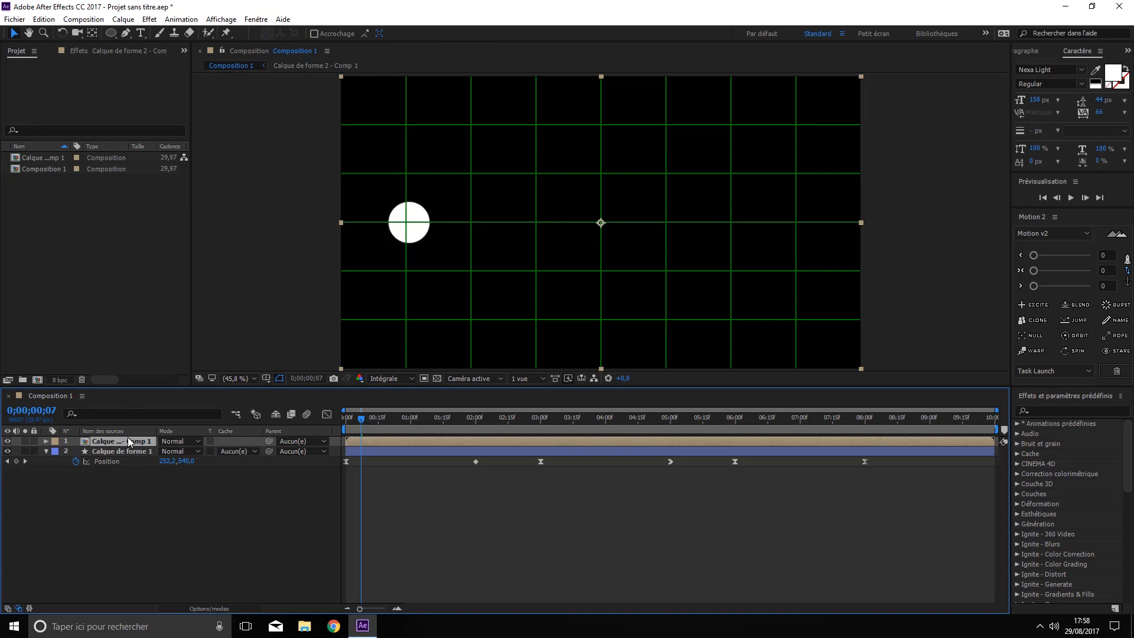
Apply the Trapcode Echospace effect to the outlined circle's precomposition layer
click(149, 19)
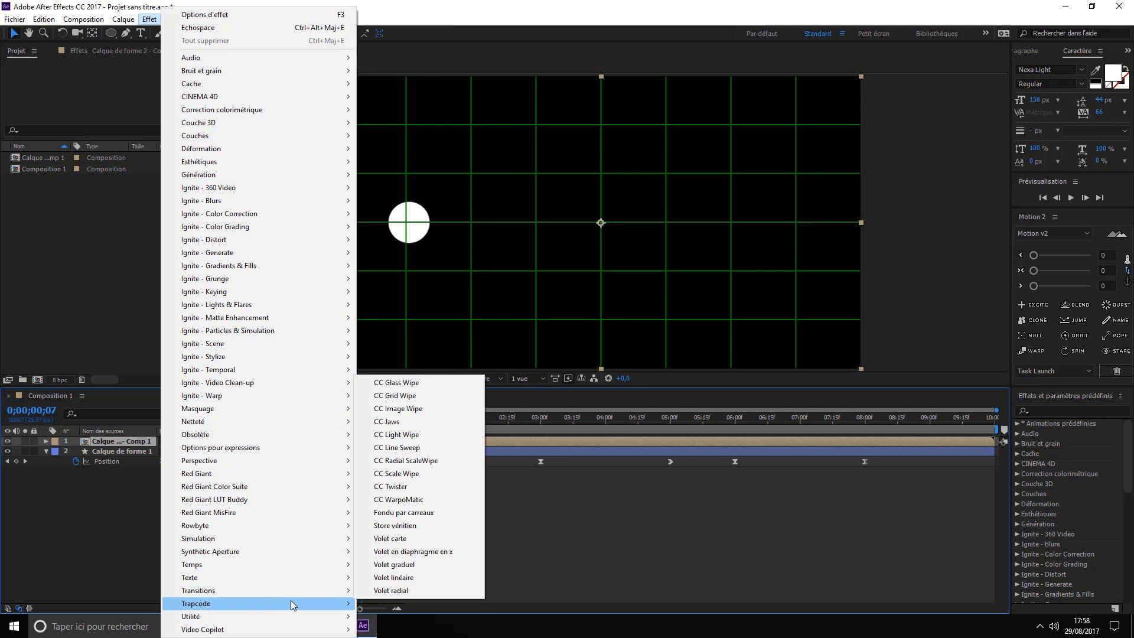
mouse_move(342, 607)
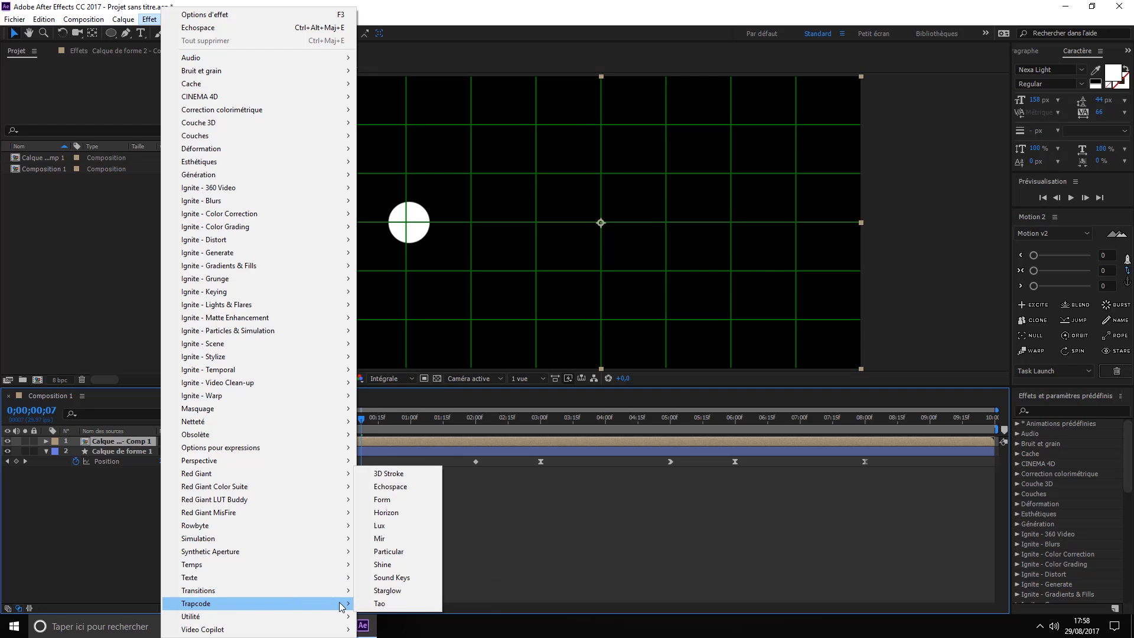
click(395, 487)
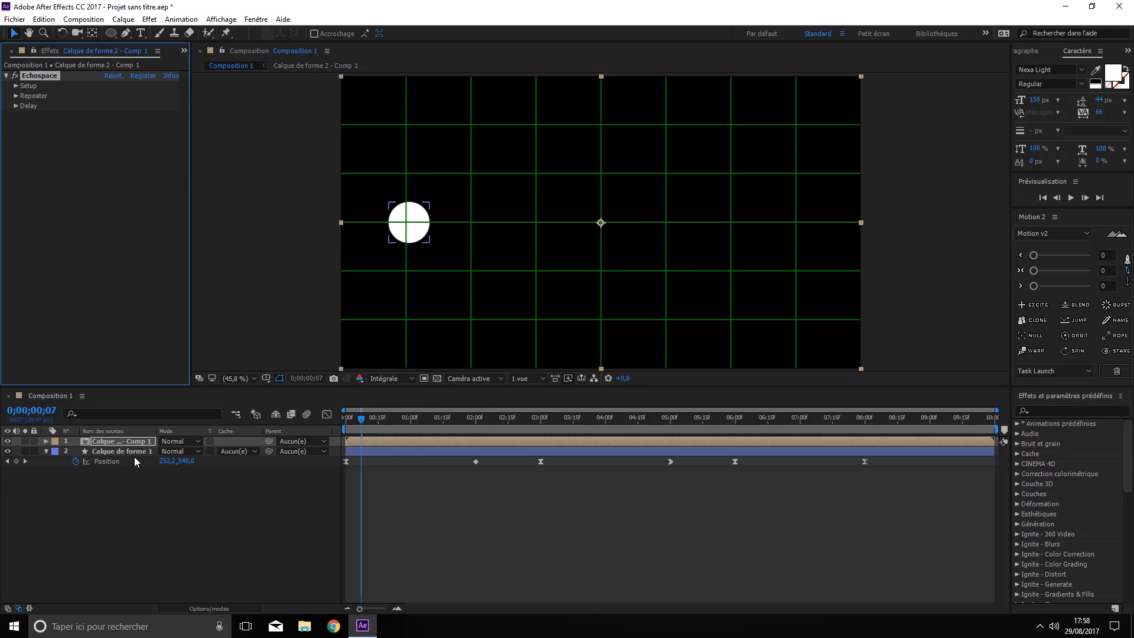
click(120, 442)
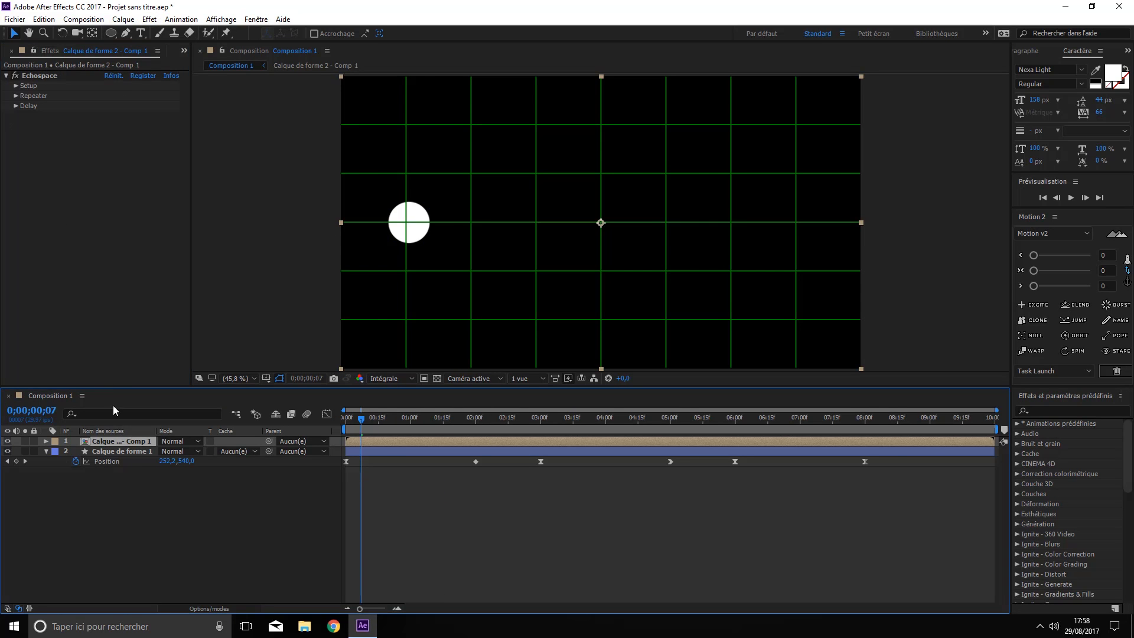
Set Echospace's Instances to 5 and its Layer Delay to 0.05 seconds
click(16, 86)
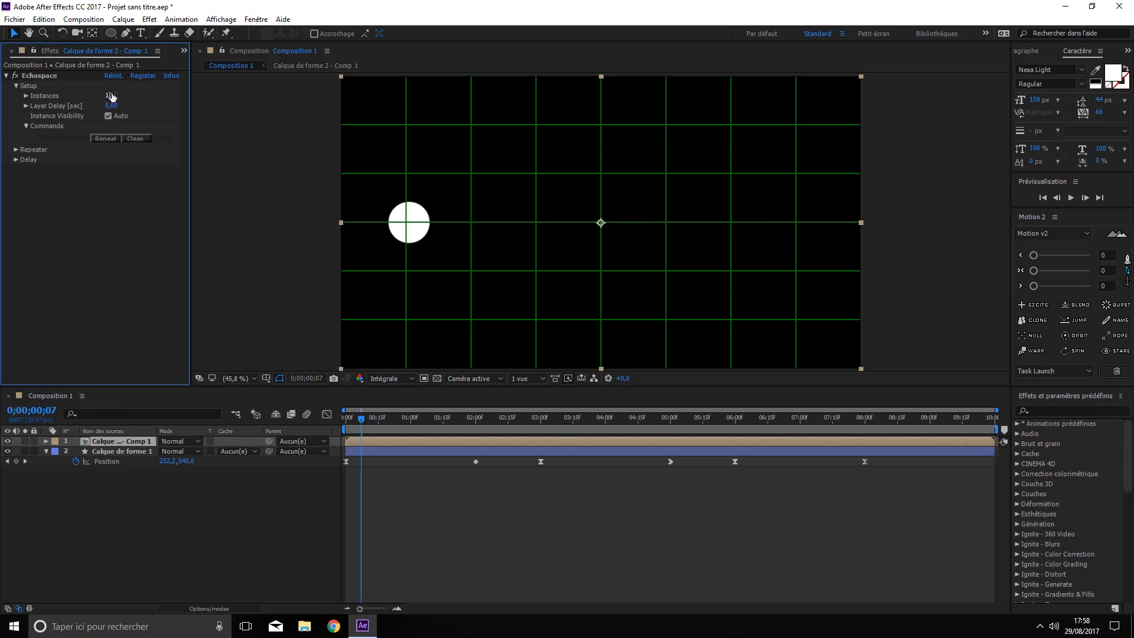
click(109, 96)
key(Return)
drag(111, 105, 164, 108)
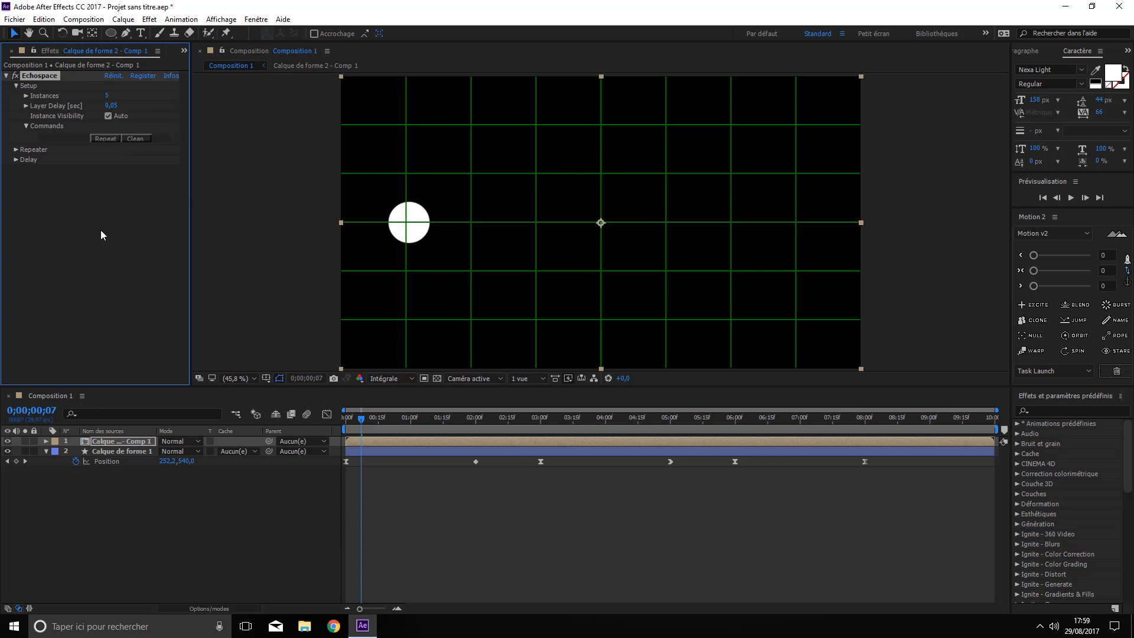
Inspect Echospace's Repeater and Delay parameters, and generate the delayed copies of the precomposition with the Repeat command
click(16, 149)
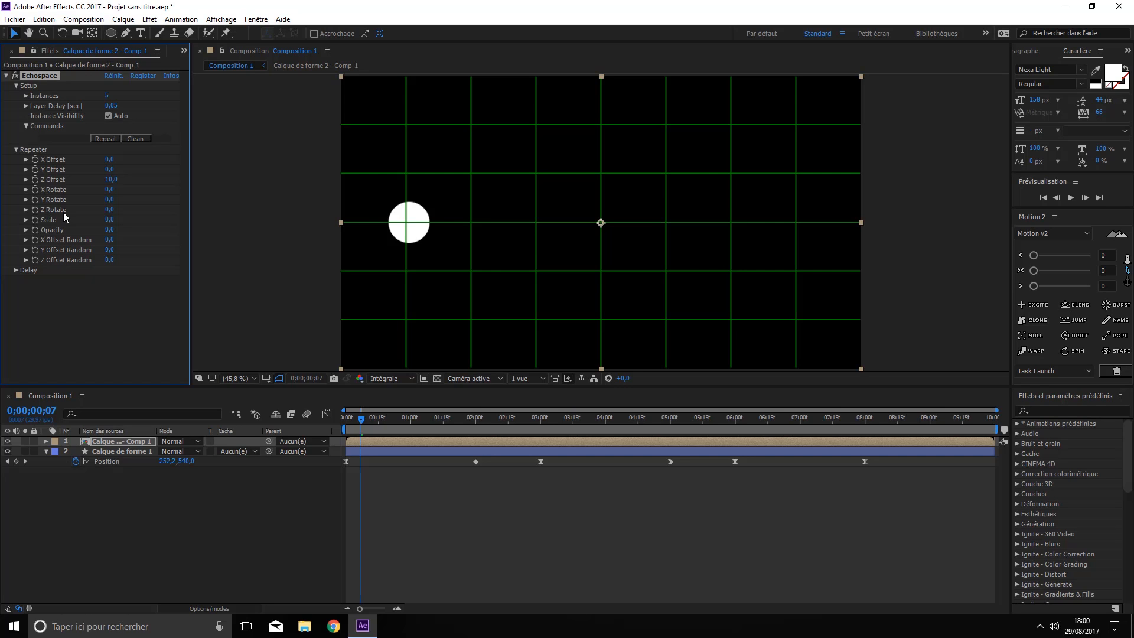
click(16, 151)
click(16, 159)
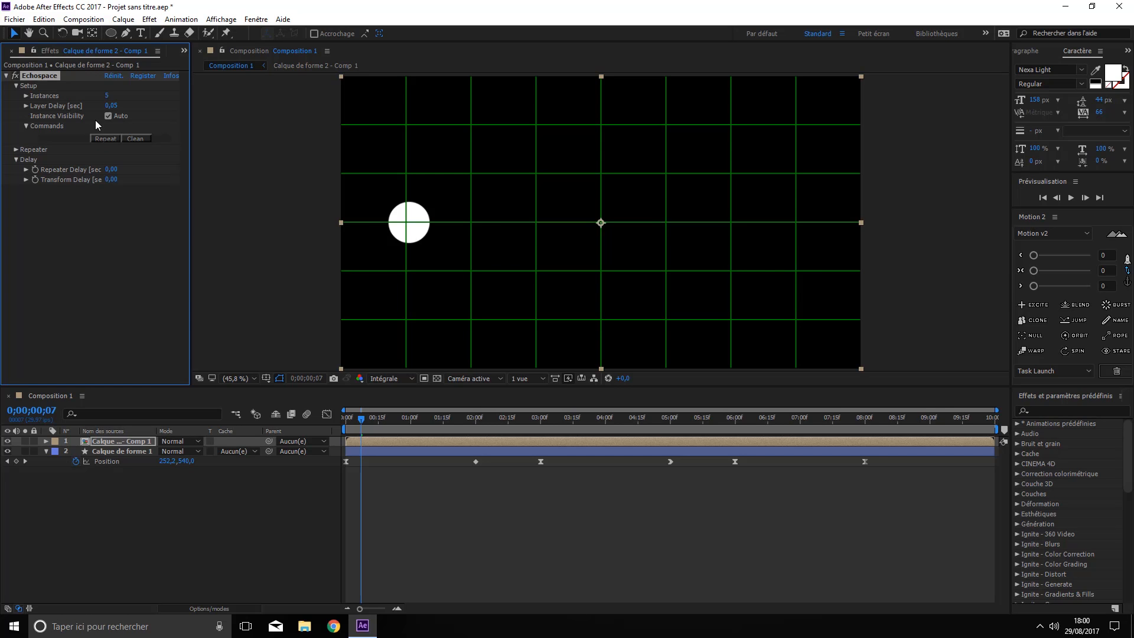
click(16, 160)
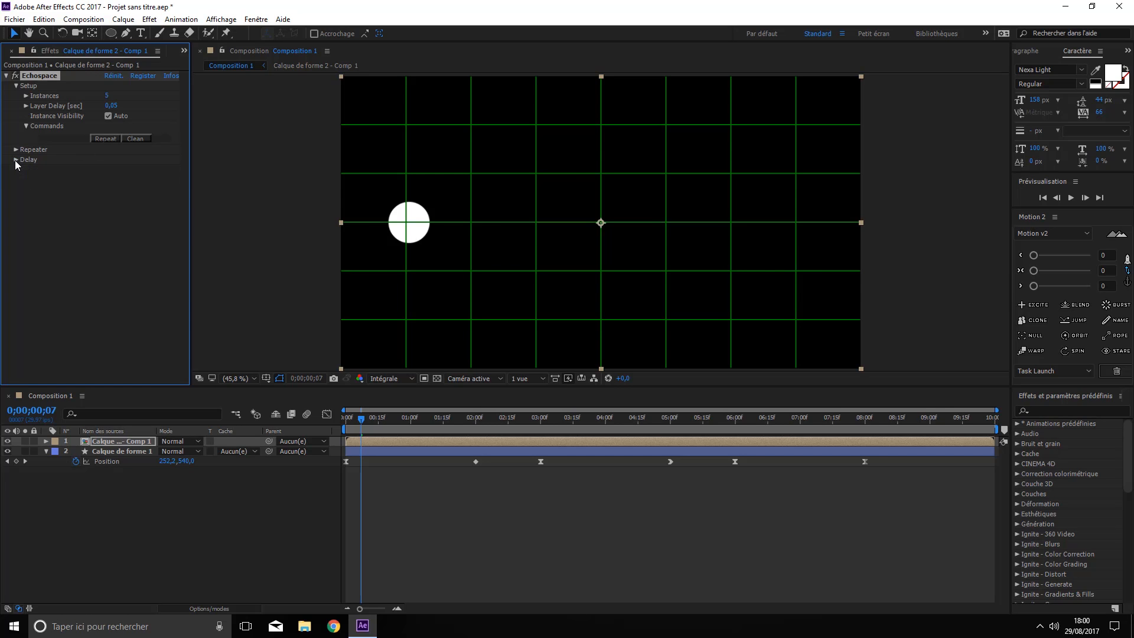
click(107, 139)
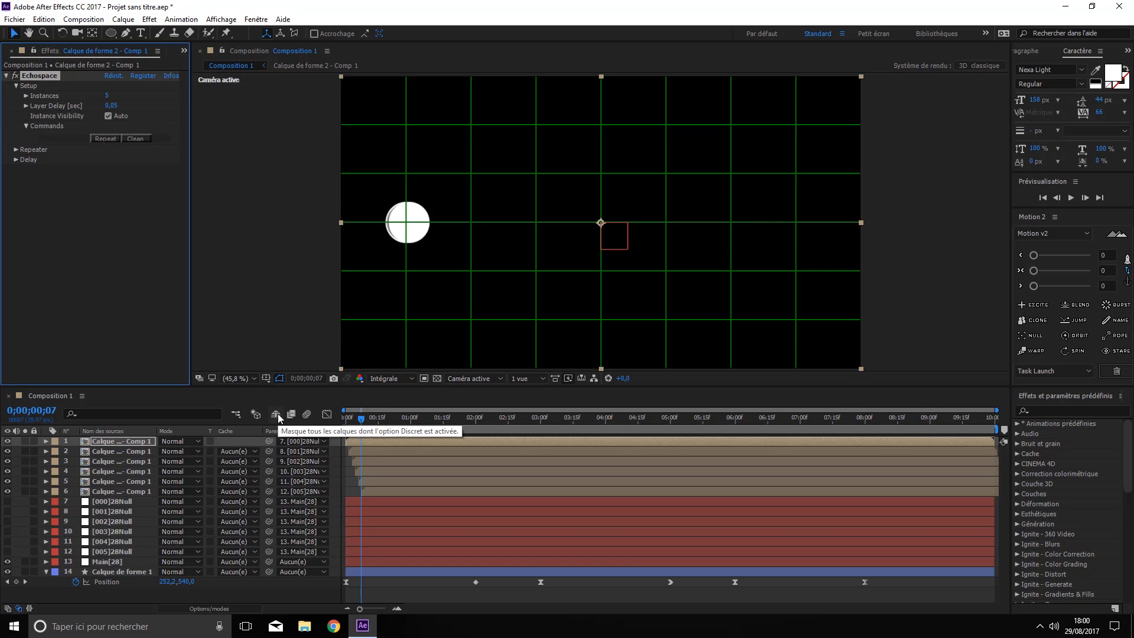
Show the layer switches, hide shy layers in the timeline, and mark the first precomposition layer and the Main[28] null as shy
click(211, 607)
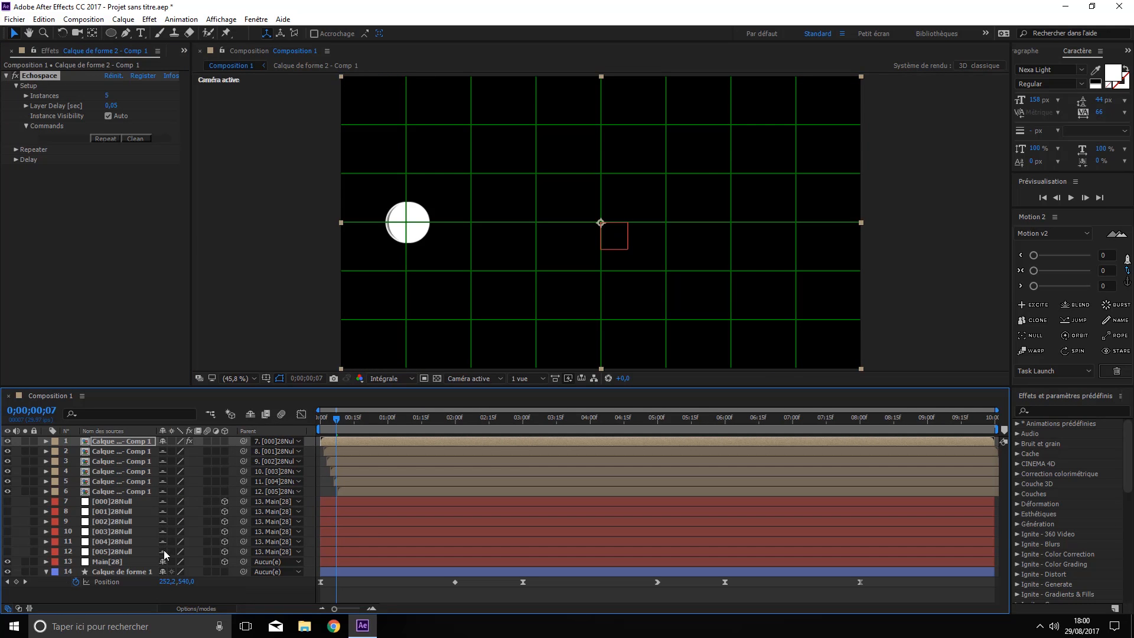
click(250, 414)
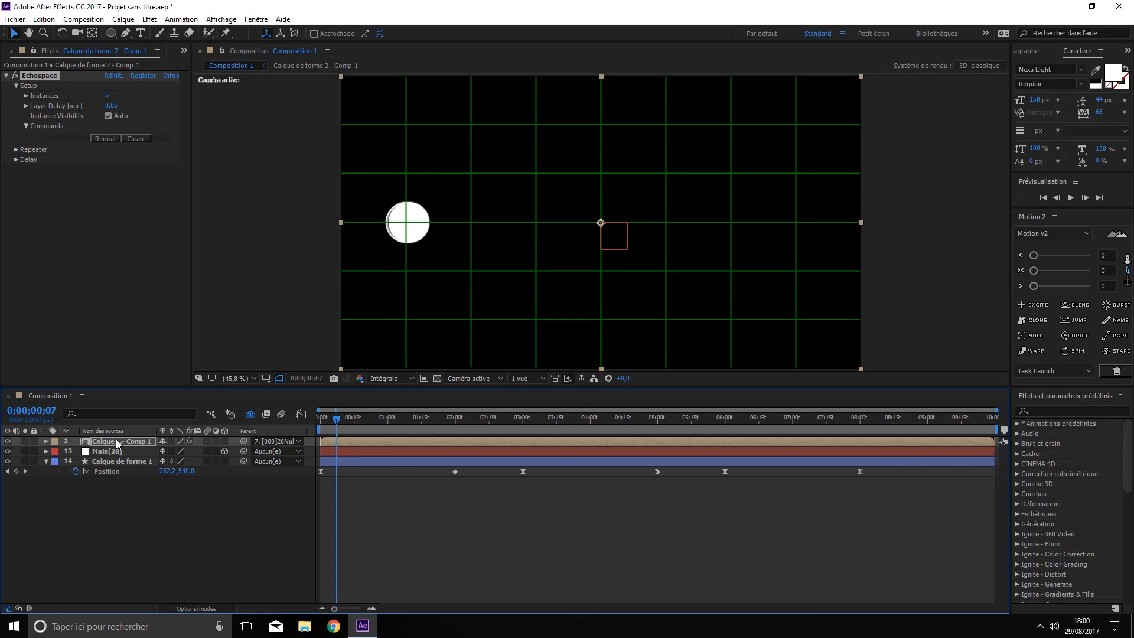
click(163, 442)
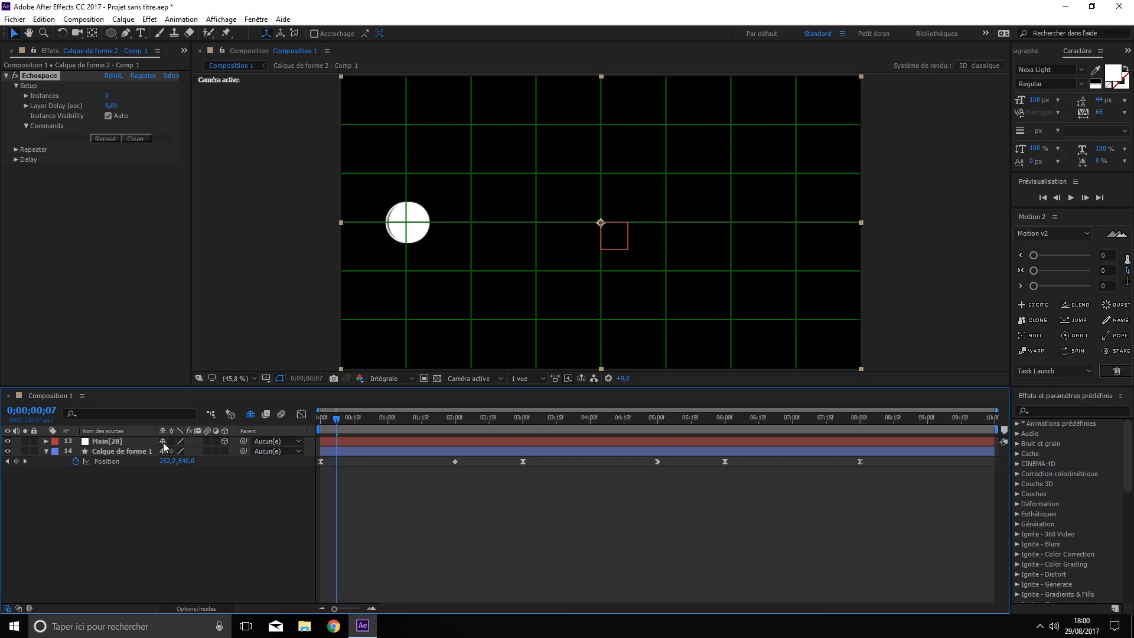
click(163, 442)
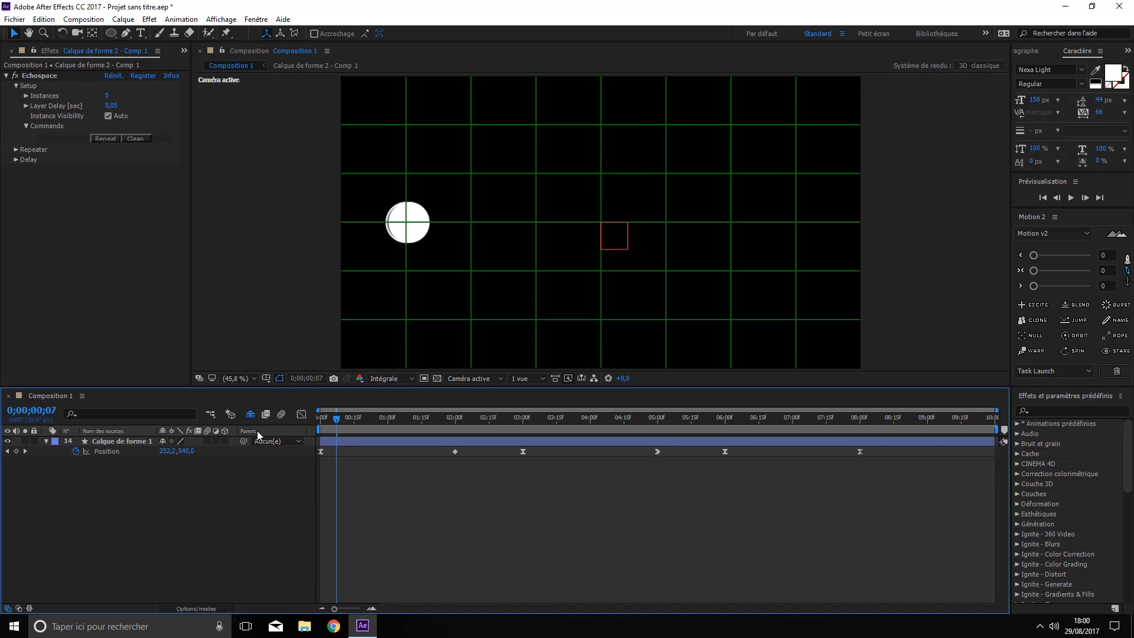
Reveal the shy layers, unmark the first precomposition layer and the Main[28] null as shy, and hide the remaining shy layers again
click(253, 413)
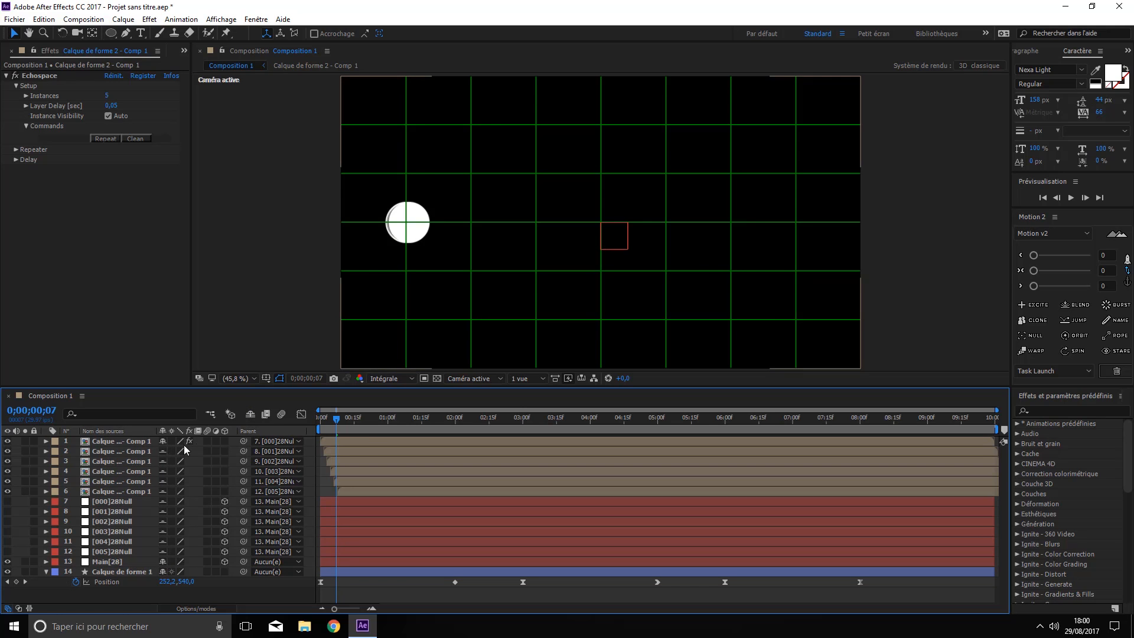
click(252, 415)
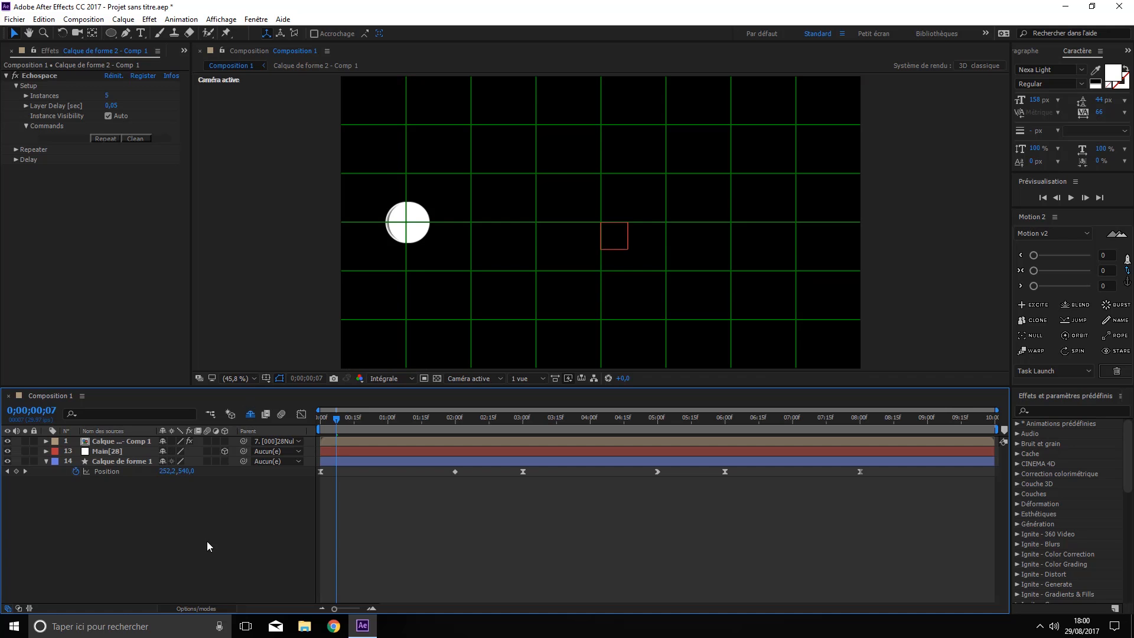
Preview the circle and its delayed echoes from the start of the composition, and check frames near the beginning and at 0;00;01;02
drag(341, 417, 306, 416)
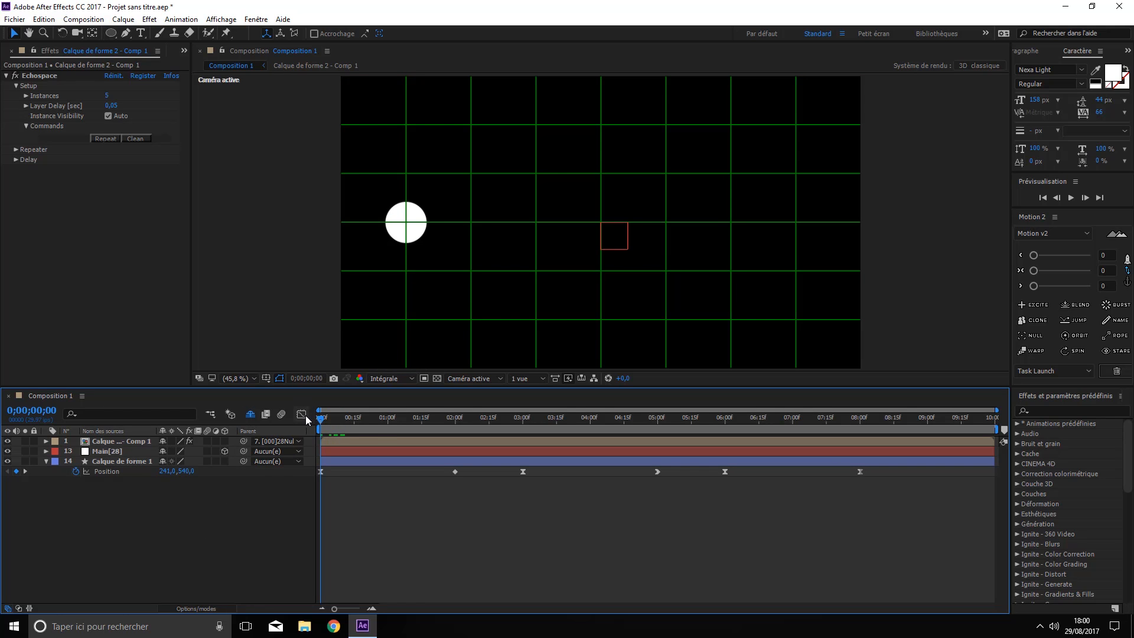
key(space)
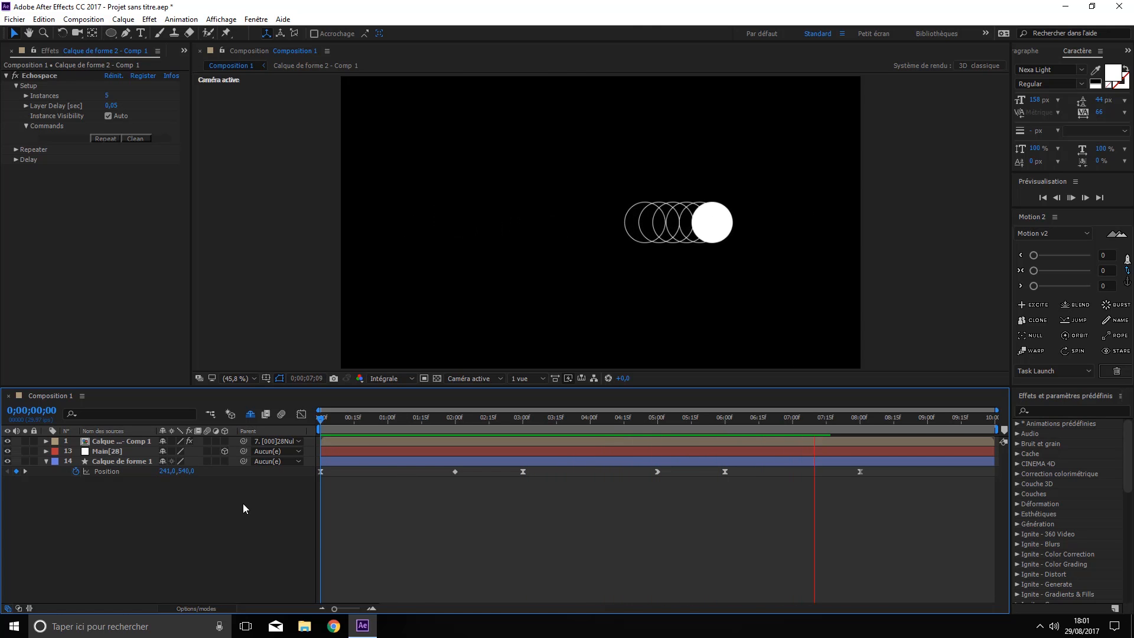
click(340, 424)
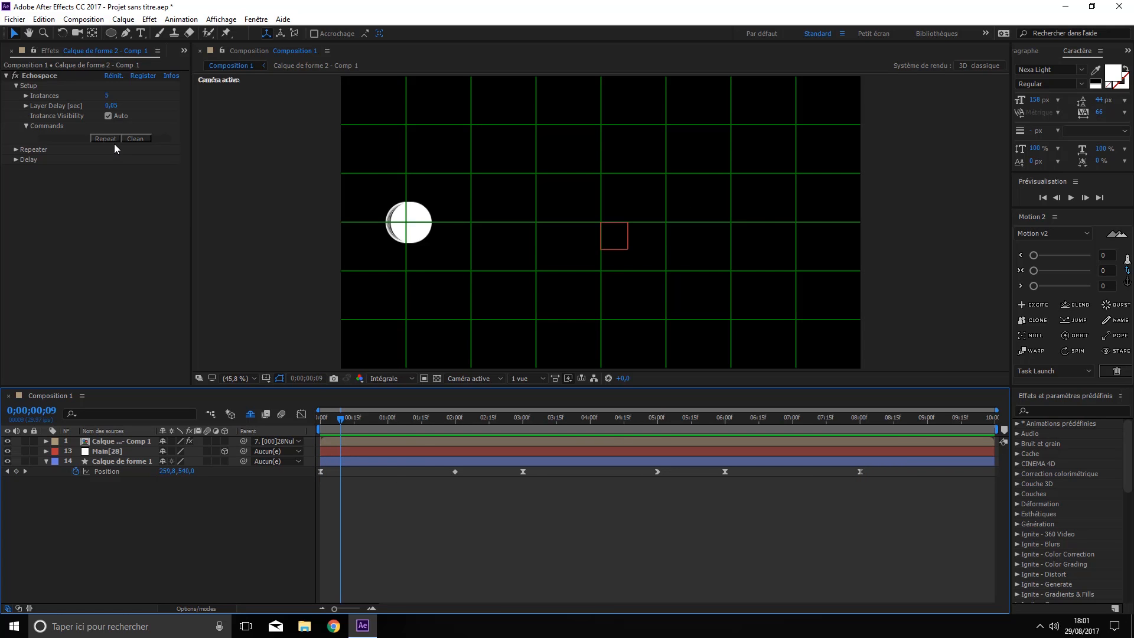
click(392, 423)
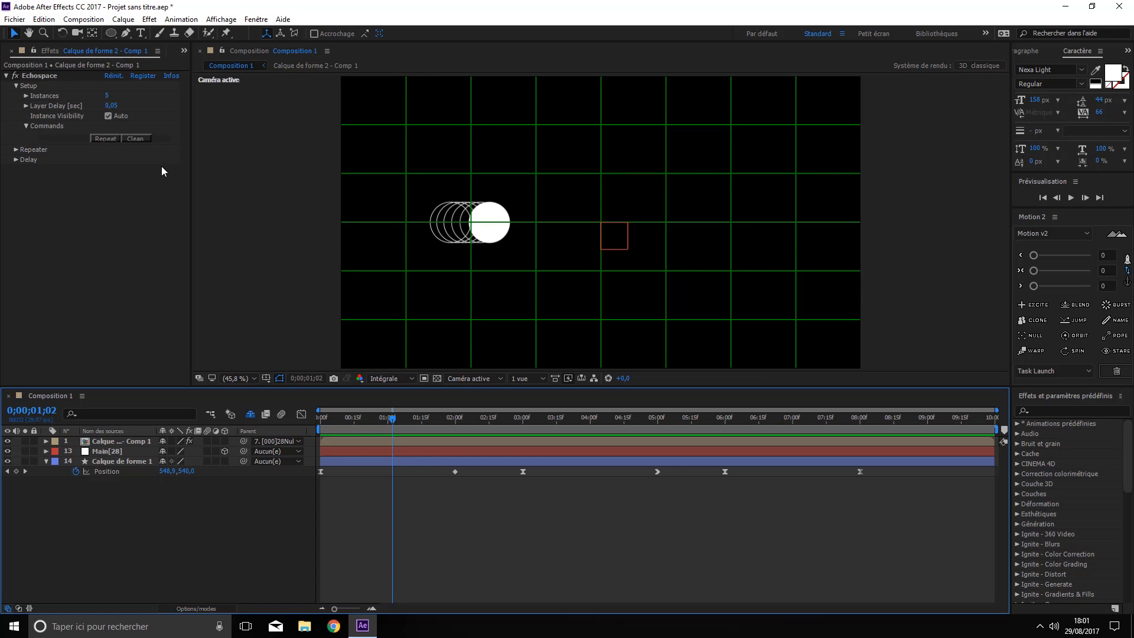
Remove the generated echo layers with Echospace's Clean command, and regenerate them with Repeat
click(140, 138)
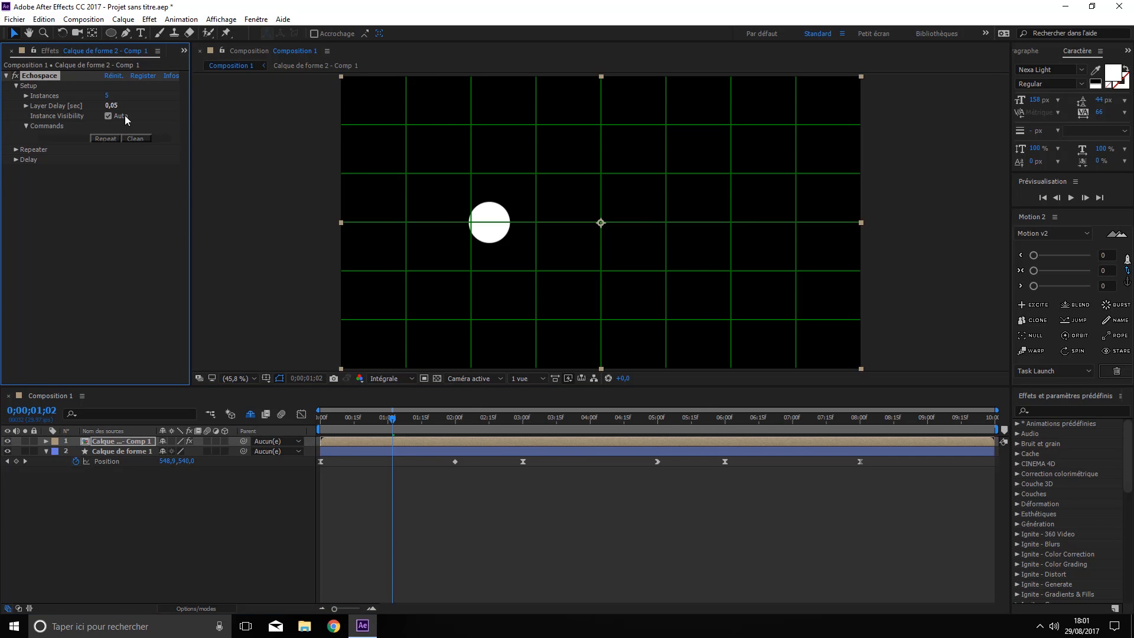
click(107, 139)
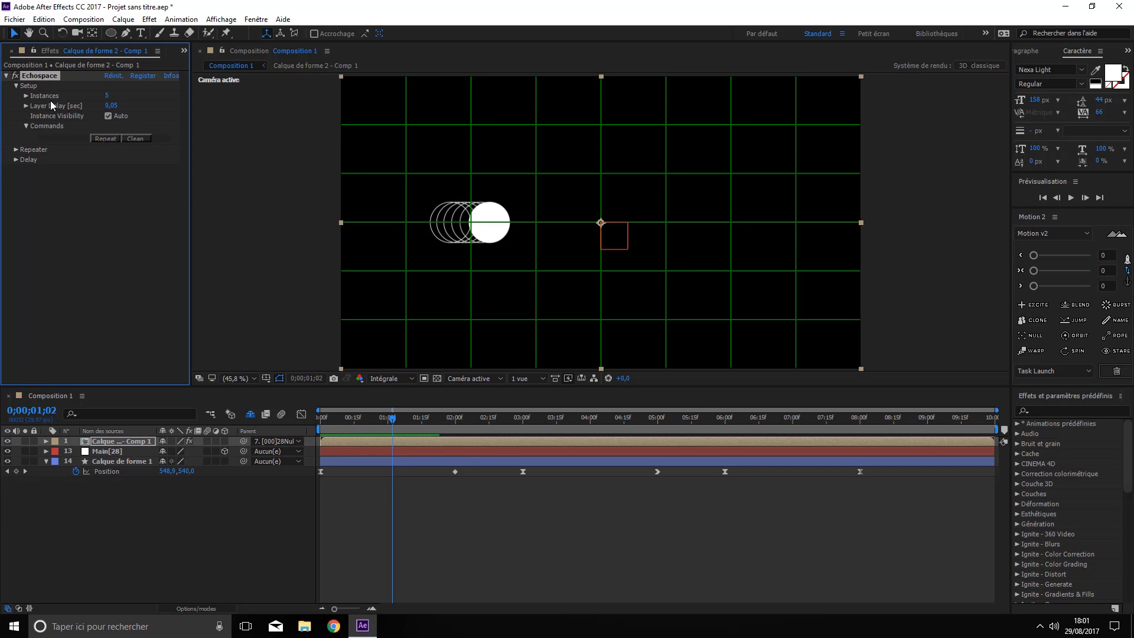
In Echospace's Repeater parameters, set X Offset to -46, X Offset Random to 604, Y Offset Random to 139 and Z Offset Random to 144
click(15, 150)
mouse_move(110, 159)
mouse_down()
mouse_move(160, 160)
mouse_move(100, 161)
mouse_up()
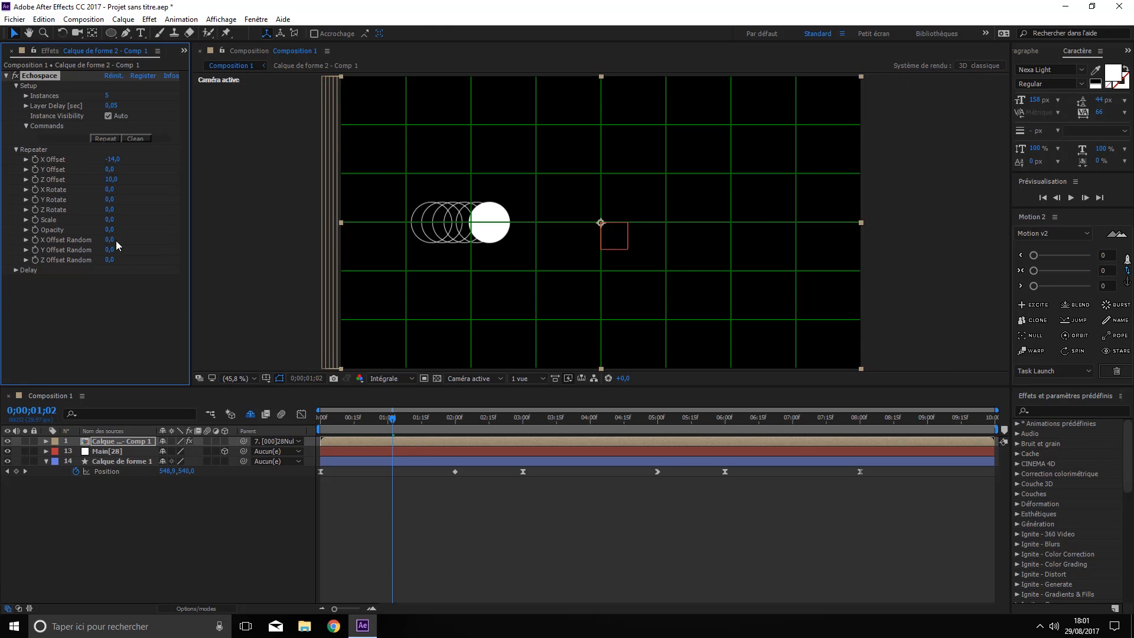
drag(109, 240, 466, 239)
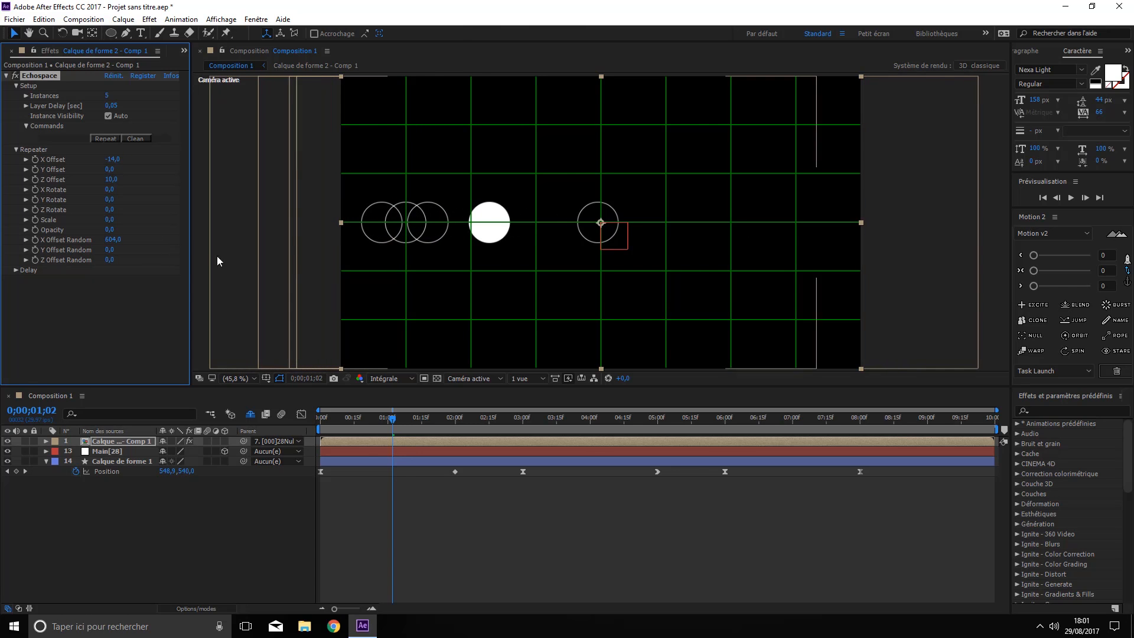
drag(109, 250, 192, 253)
drag(109, 260, 195, 260)
drag(117, 159, 96, 160)
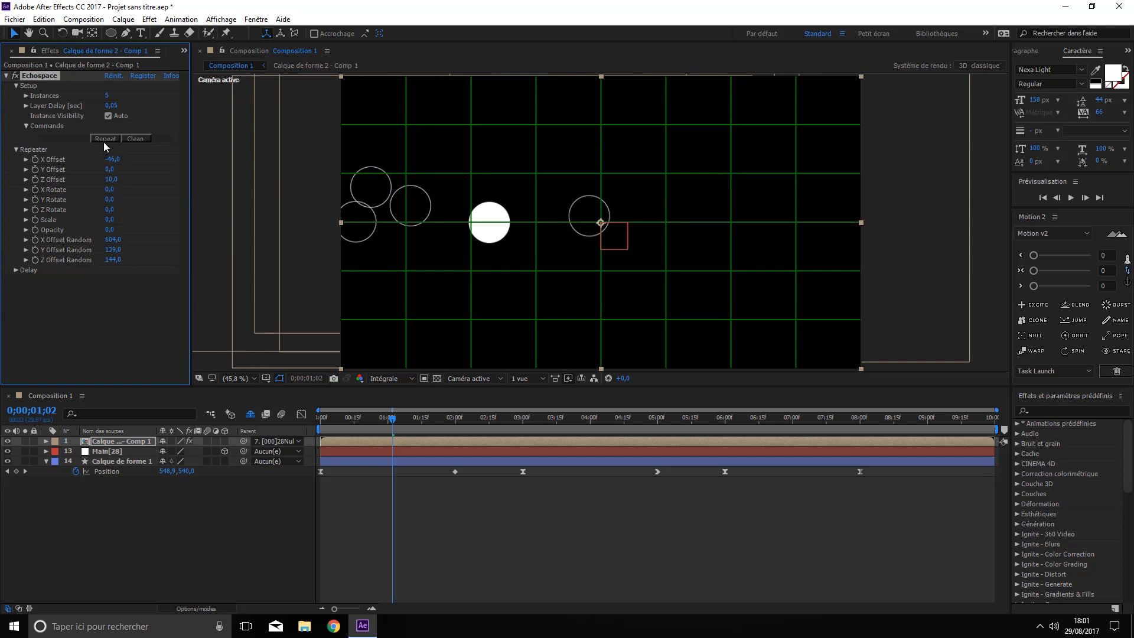
Run Echospace's Repeat command again with the scattered offsets, and preview the animation from the first frame
click(105, 139)
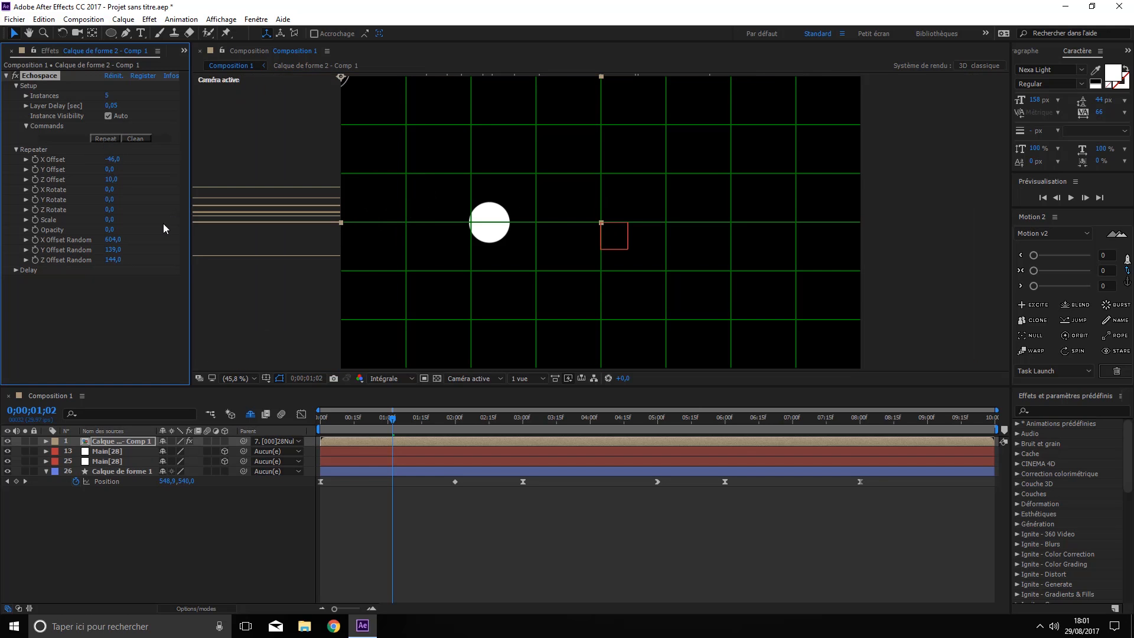
key(Home)
key(space)
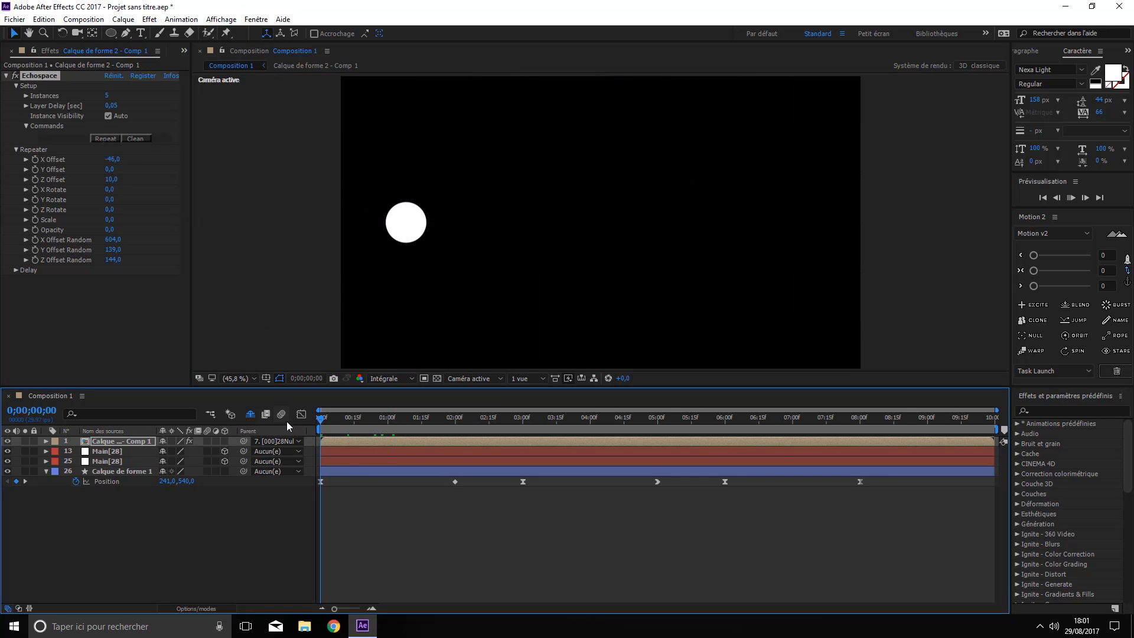